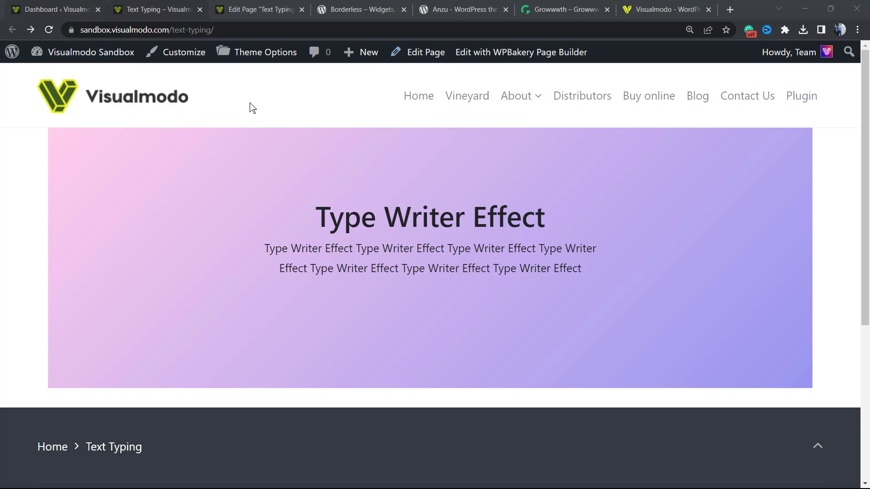
Step: Go via the Dashboard's Pages list back to the Text Typing page and choose Edit Page
{"action": "left_click", "coordinate": [86, 9]}
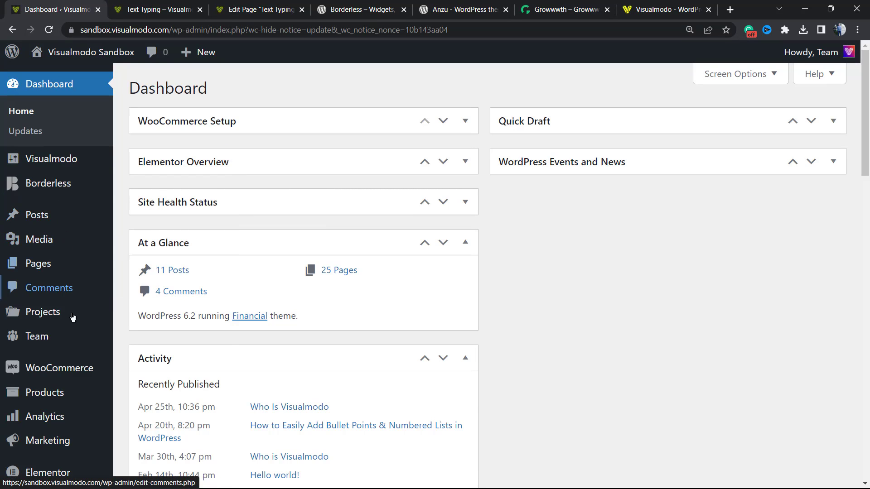
{"action": "scroll", "coordinate": [69, 288], "scroll_direction": "down", "scroll_amount": 1}
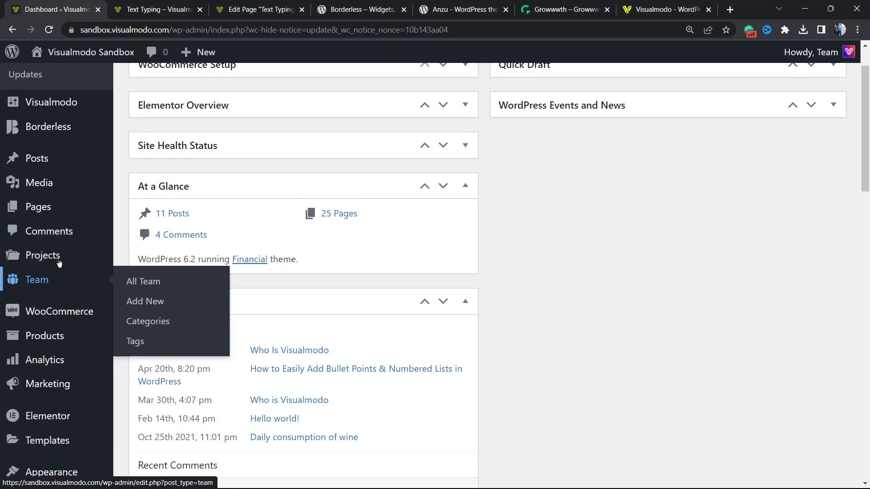
{"action": "left_click", "coordinate": [79, 207]}
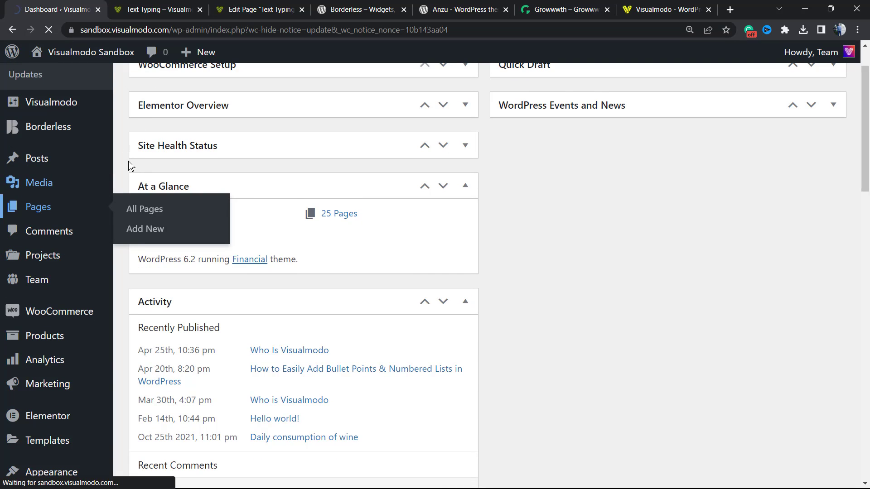
{"action": "left_click", "coordinate": [152, 9]}
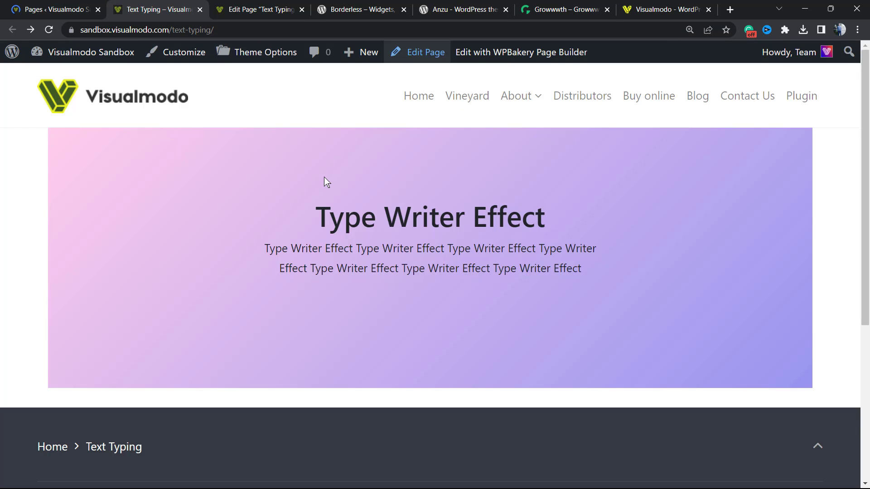
{"action": "scroll", "coordinate": [487, 257], "scroll_direction": "down", "scroll_amount": 3}
{"action": "scroll", "coordinate": [465, 314], "scroll_direction": "up", "scroll_amount": 3}
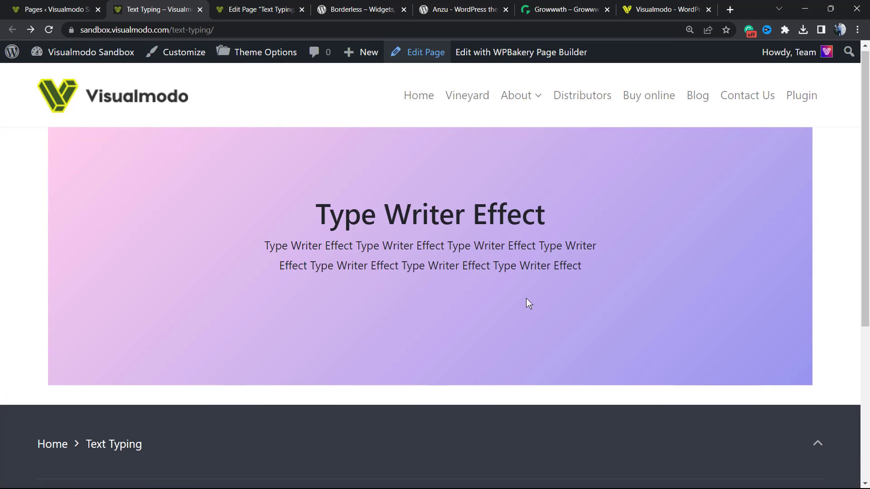
{"action": "scroll", "coordinate": [526, 299], "scroll_direction": "down", "scroll_amount": 3}
{"action": "scroll", "coordinate": [478, 293], "scroll_direction": "up", "scroll_amount": 3}
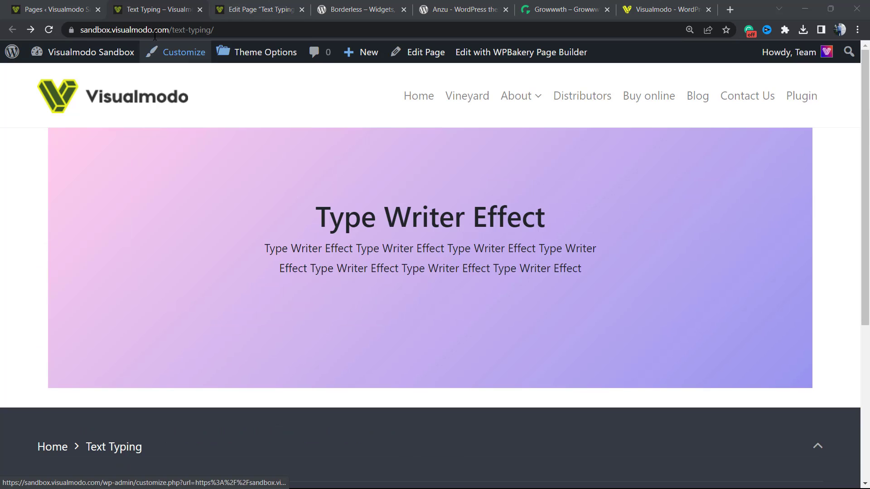
{"action": "left_click", "coordinate": [214, 30]}
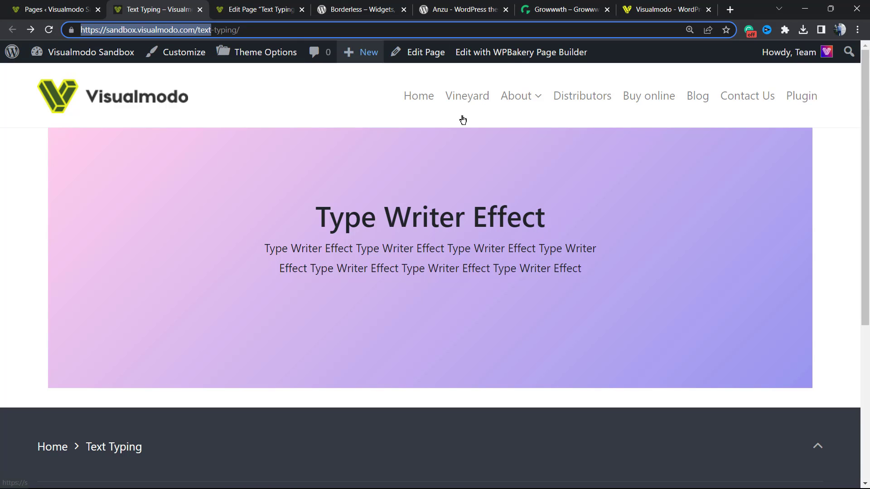
{"action": "left_click", "coordinate": [550, 167]}
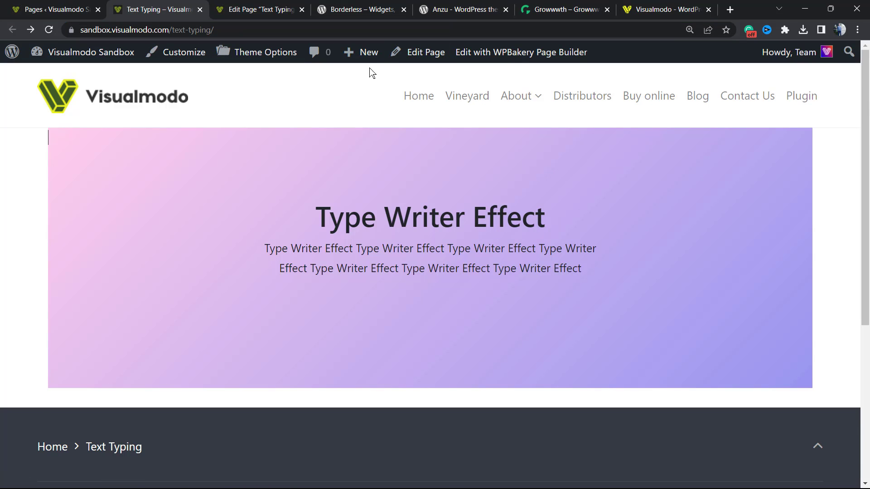
Step: Open Text Typing in the editor and insert an empty Paragraph below the gradient Cover block
{"action": "left_click", "coordinate": [421, 62]}
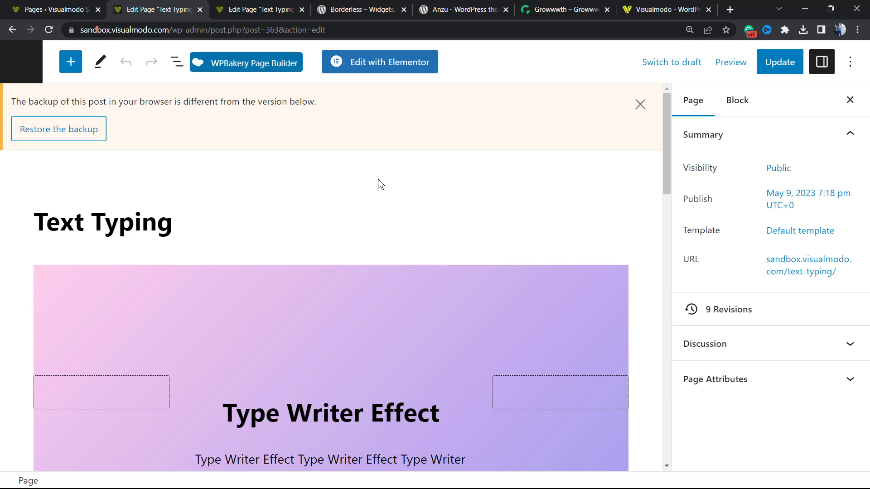
{"action": "scroll", "coordinate": [378, 181], "scroll_direction": "down", "scroll_amount": 5}
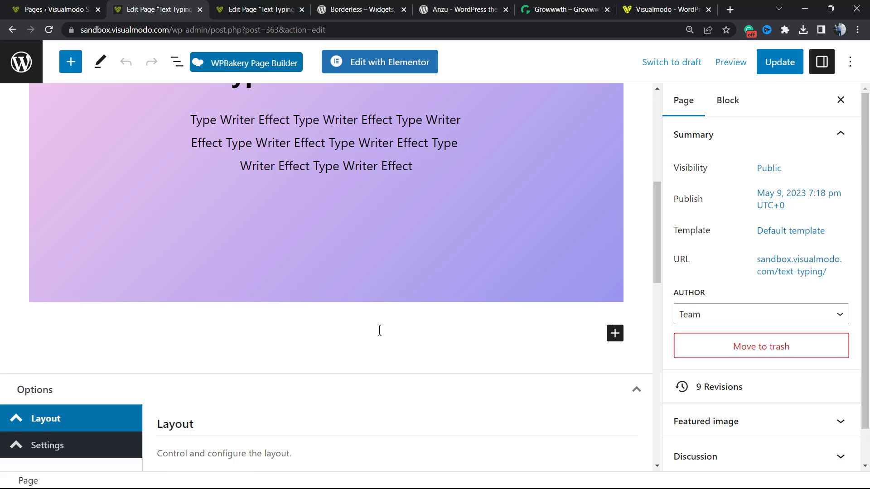
{"action": "scroll", "coordinate": [379, 330], "scroll_direction": "up", "scroll_amount": 5}
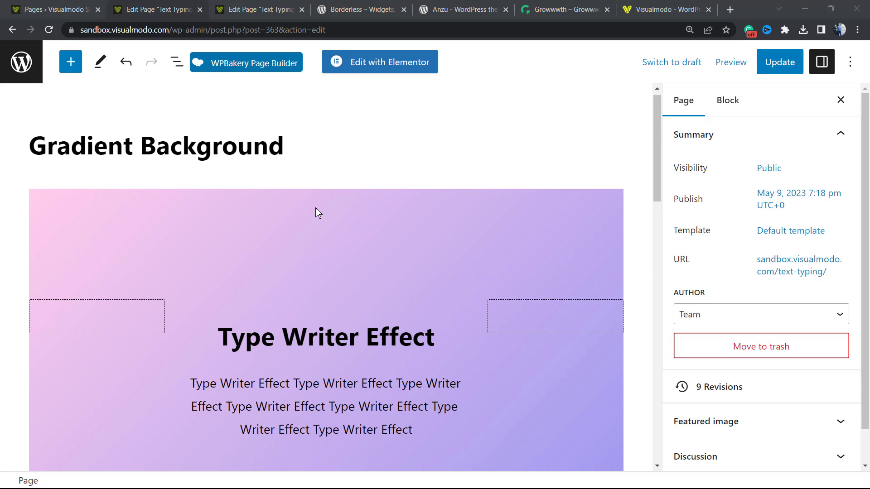
{"action": "scroll", "coordinate": [317, 208], "scroll_direction": "down", "scroll_amount": 5}
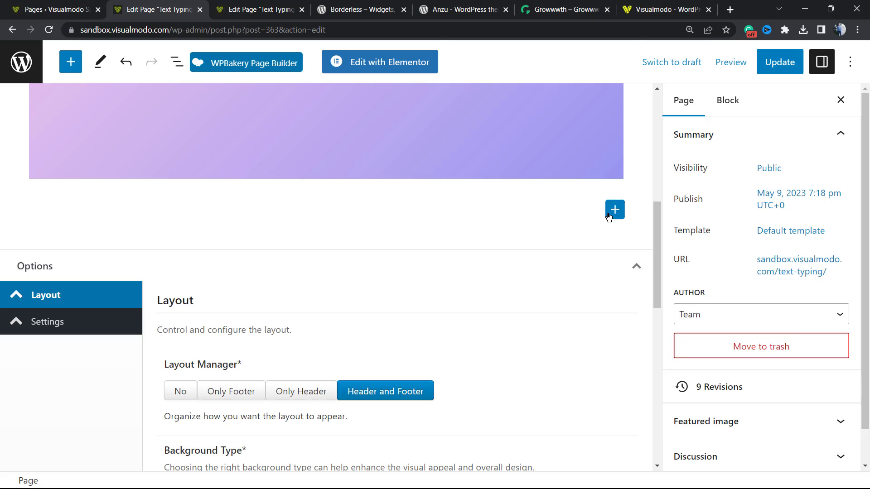
{"action": "left_click", "coordinate": [613, 212]}
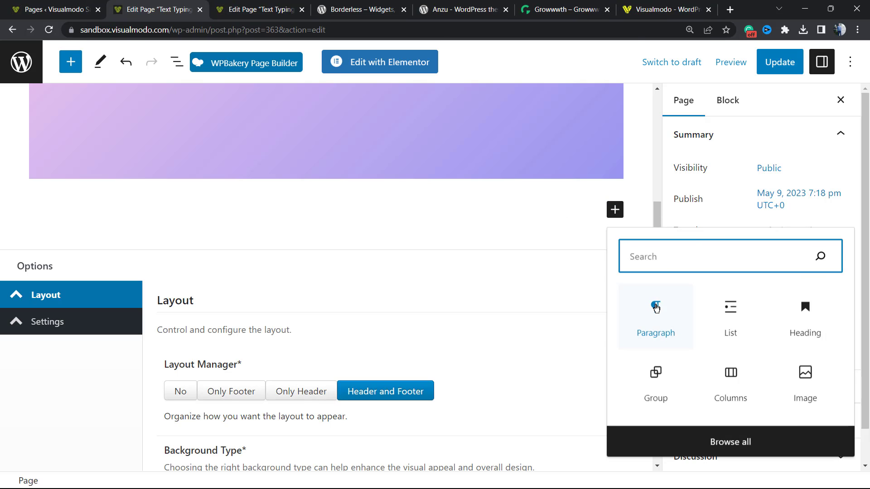
{"action": "left_click", "coordinate": [656, 308]}
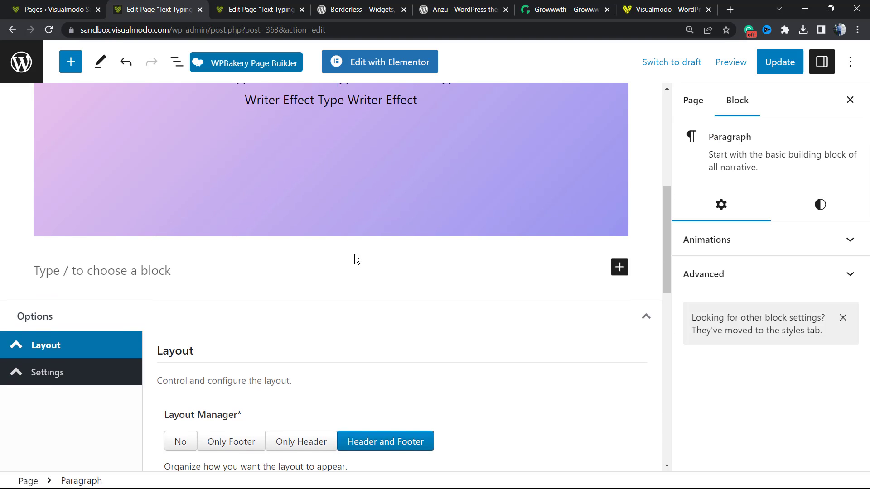
{"action": "left_click", "coordinate": [619, 322]}
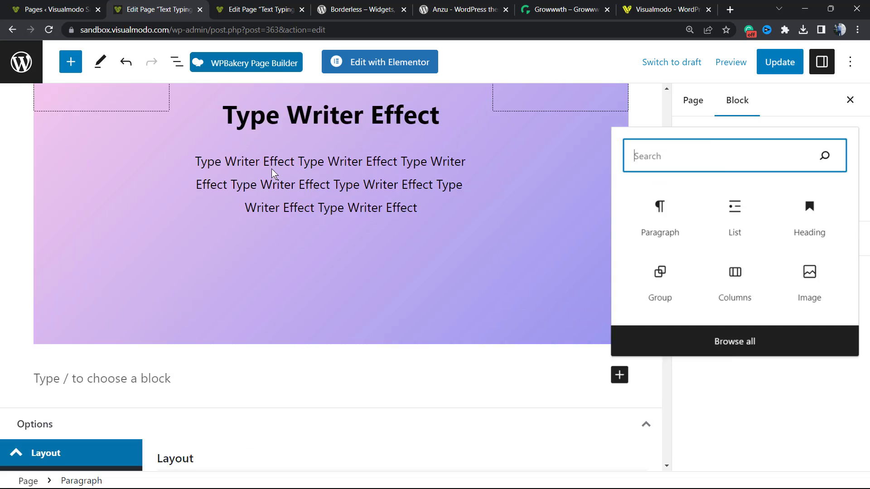
{"action": "scroll", "coordinate": [250, 130], "scroll_direction": "up", "scroll_amount": 3}
{"action": "left_click", "coordinate": [363, 104]}
{"action": "scroll", "coordinate": [364, 104], "scroll_direction": "down", "scroll_amount": 1}
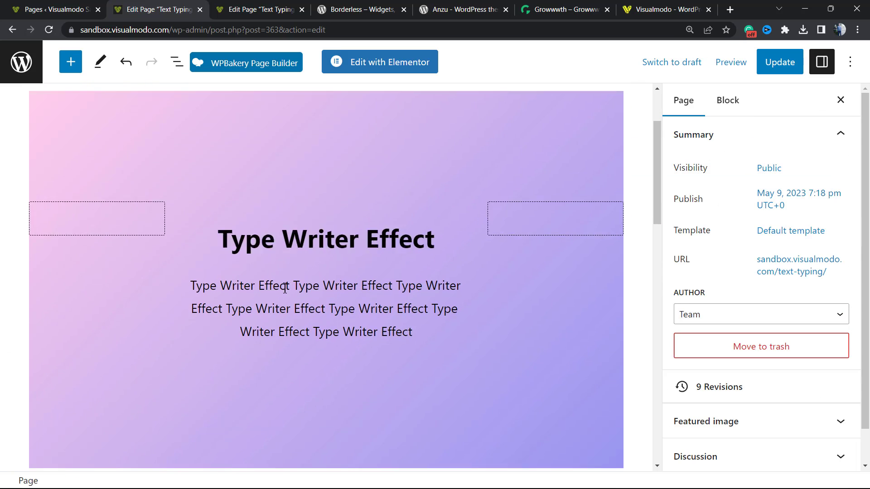
{"action": "scroll", "coordinate": [138, 190], "scroll_direction": "down", "scroll_amount": 5}
Step: Paste 'Gradient Background' into the paragraph, convert it to a Heading and center it
{"action": "left_click", "coordinate": [155, 211]}
{"action": "type", "text": "Gradient Background"}
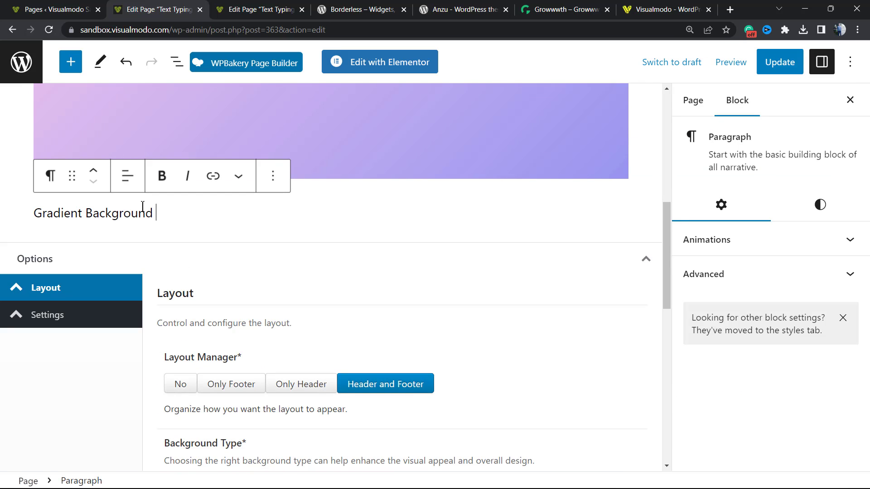
{"action": "left_click", "coordinate": [56, 177]}
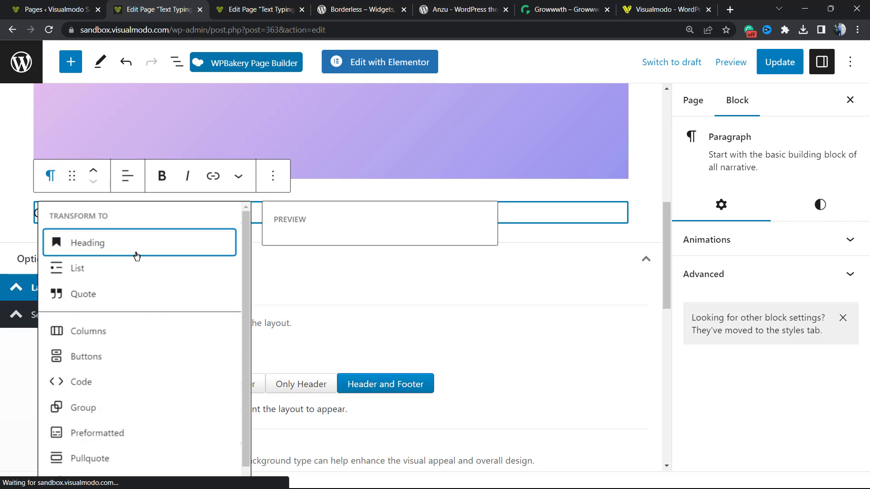
{"action": "left_click", "coordinate": [138, 251]}
{"action": "left_click", "coordinate": [155, 187]}
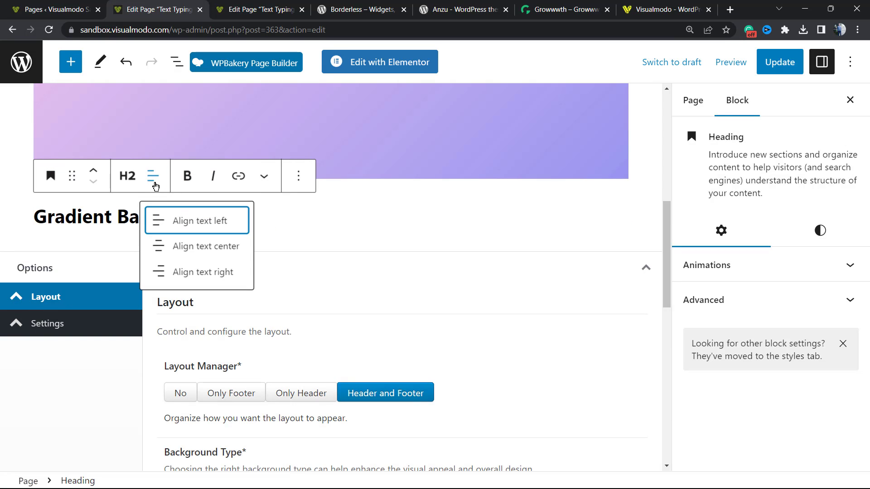
{"action": "left_click", "coordinate": [194, 248]}
Step: Reselect the heading and its text, ending on the word 'Background'
{"action": "left_click", "coordinate": [443, 199]}
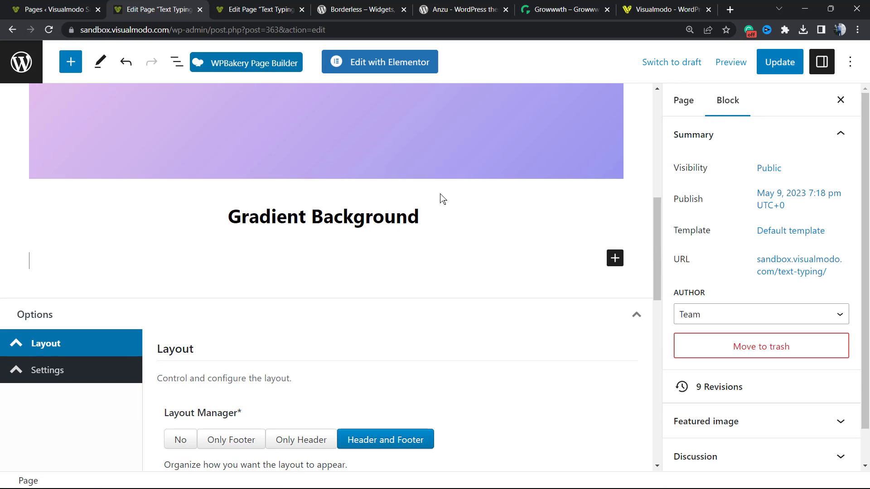
{"action": "left_click", "coordinate": [377, 198]}
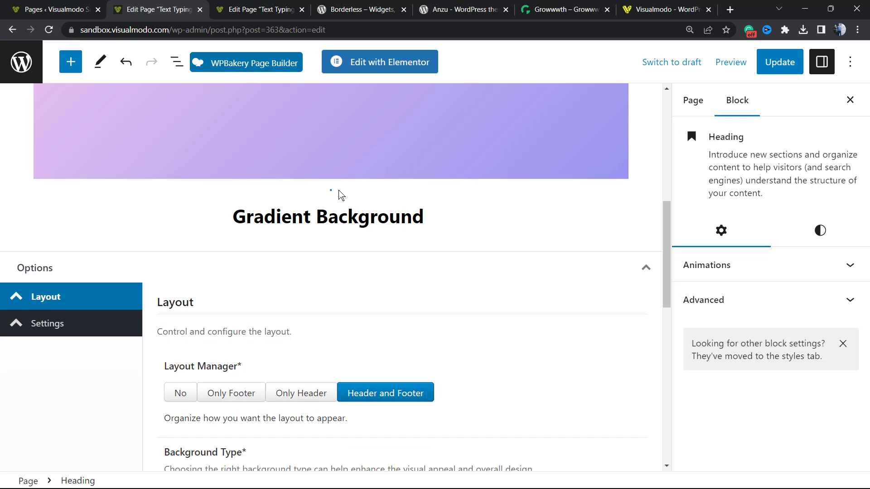
{"action": "triple_click", "coordinate": [308, 201]}
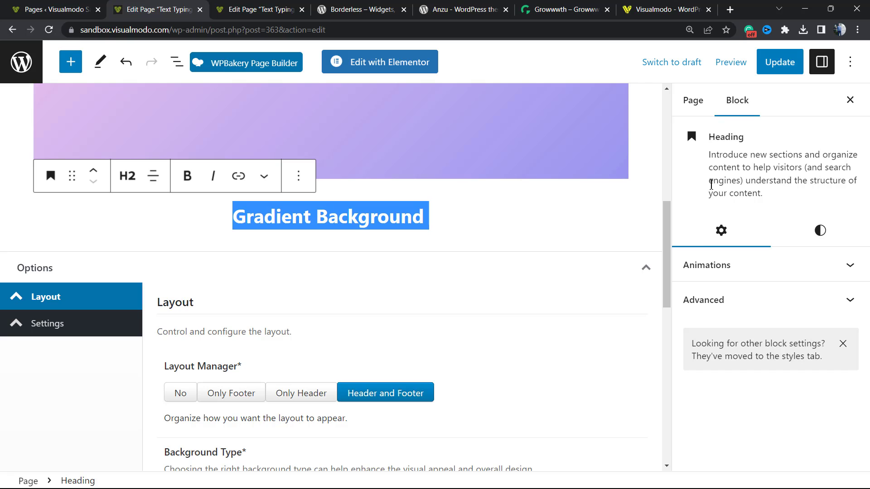
{"action": "triple_click", "coordinate": [415, 212]}
{"action": "double_click", "coordinate": [413, 211]}
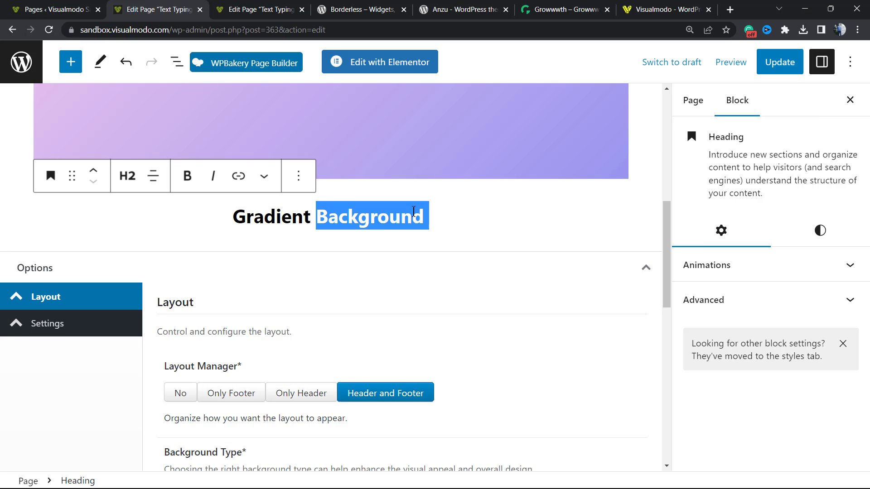
Step: Apply the orange-to-red gradient preset to the Gradient Background heading's background
{"action": "left_click", "coordinate": [413, 212]}
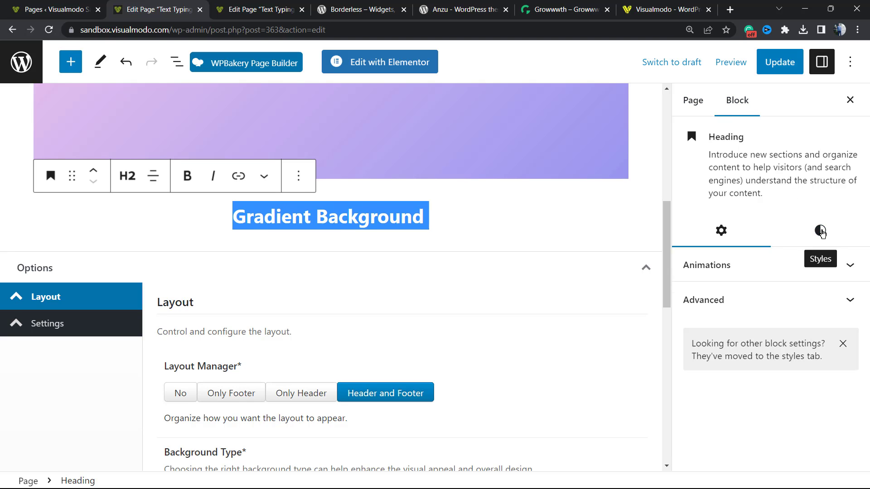
{"action": "left_click", "coordinate": [820, 230]}
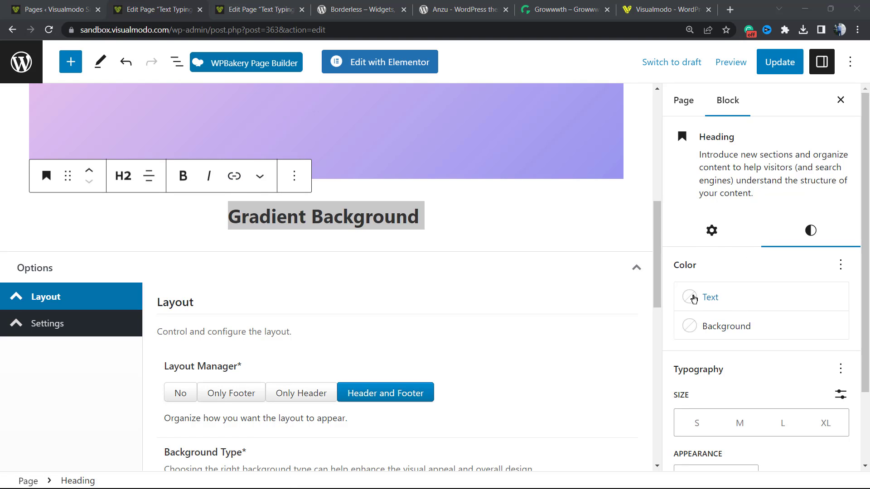
{"action": "left_click", "coordinate": [717, 327]}
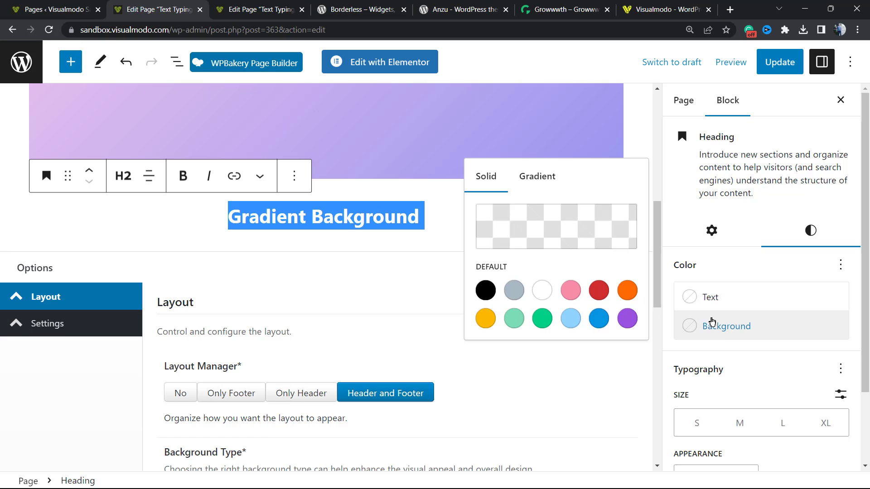
{"action": "left_click", "coordinate": [528, 179]}
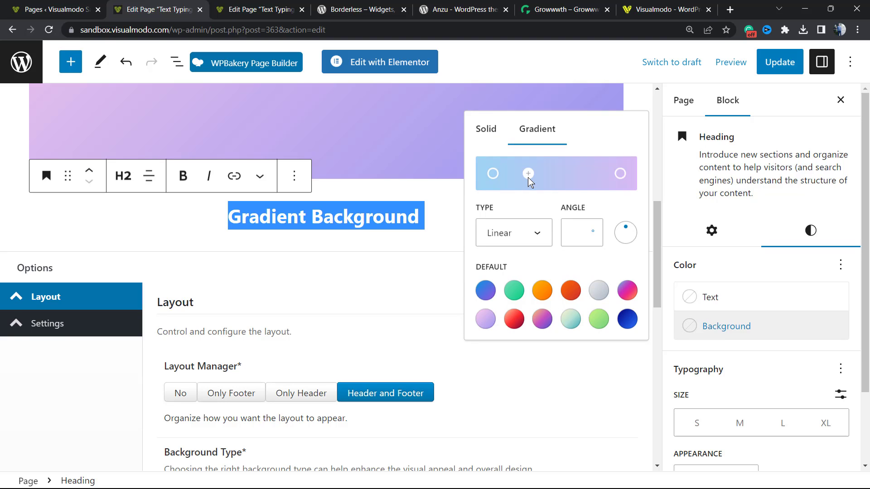
{"action": "left_click", "coordinate": [484, 130]}
{"action": "left_click", "coordinate": [537, 185]}
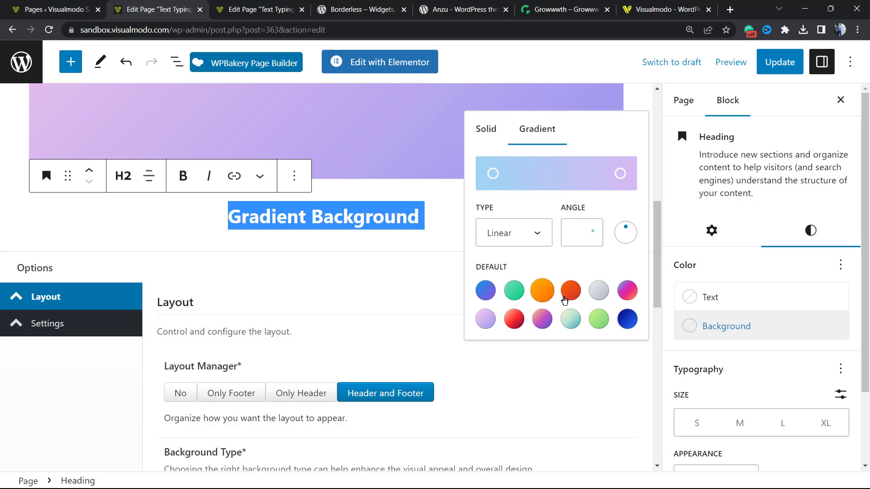
{"action": "left_click", "coordinate": [571, 290]}
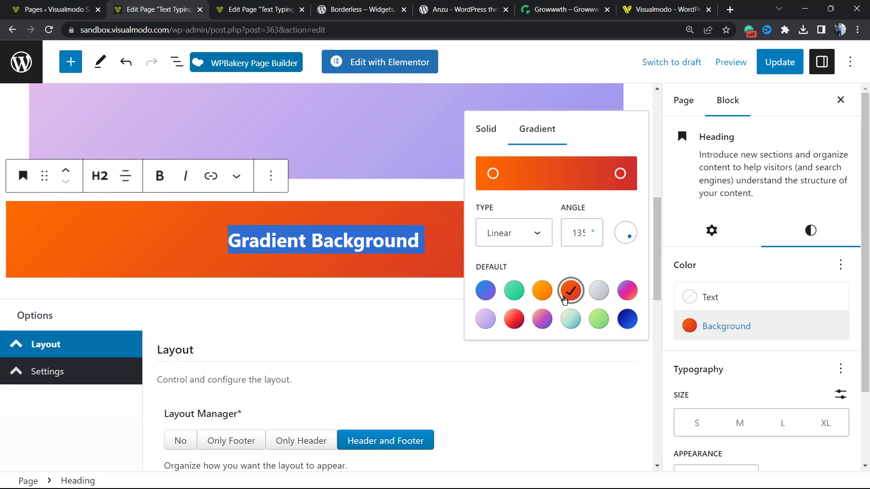
{"action": "left_click", "coordinate": [419, 263]}
{"action": "triple_click", "coordinate": [396, 240]}
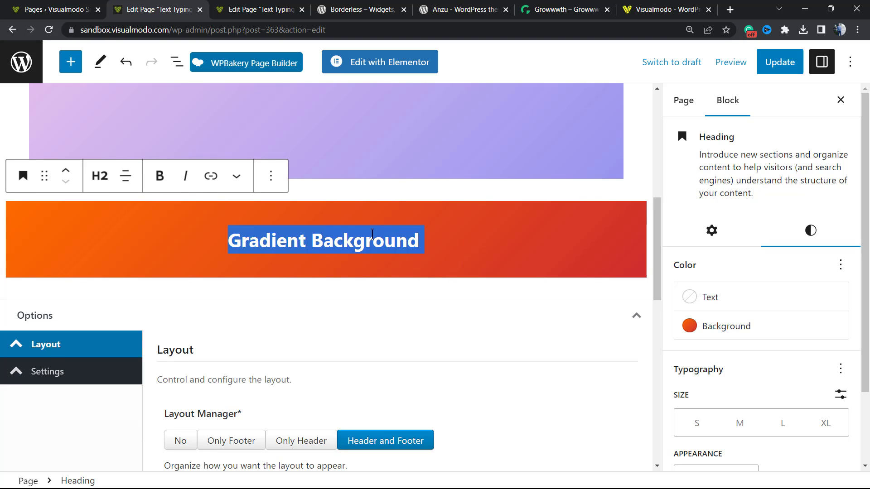
Step: Set the heading text to white and change its gradient angle to 69 degrees
{"action": "left_click", "coordinate": [708, 300]}
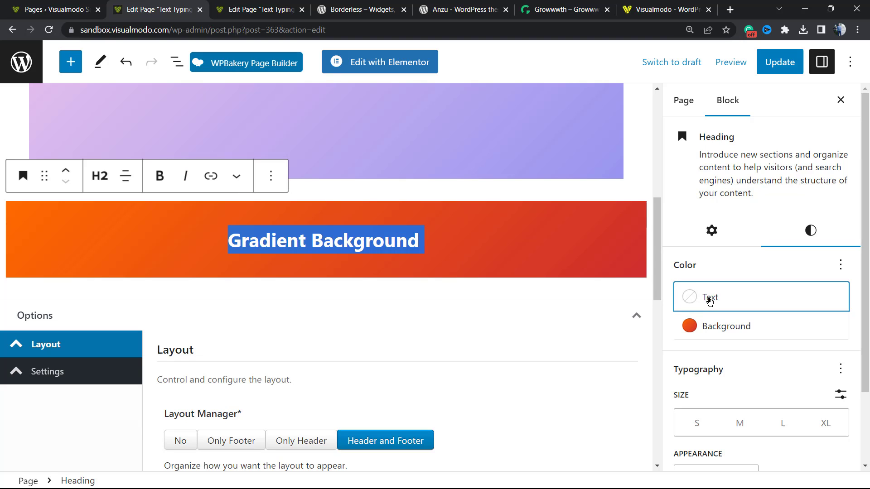
{"action": "left_click", "coordinate": [541, 380]}
{"action": "left_click", "coordinate": [500, 247]}
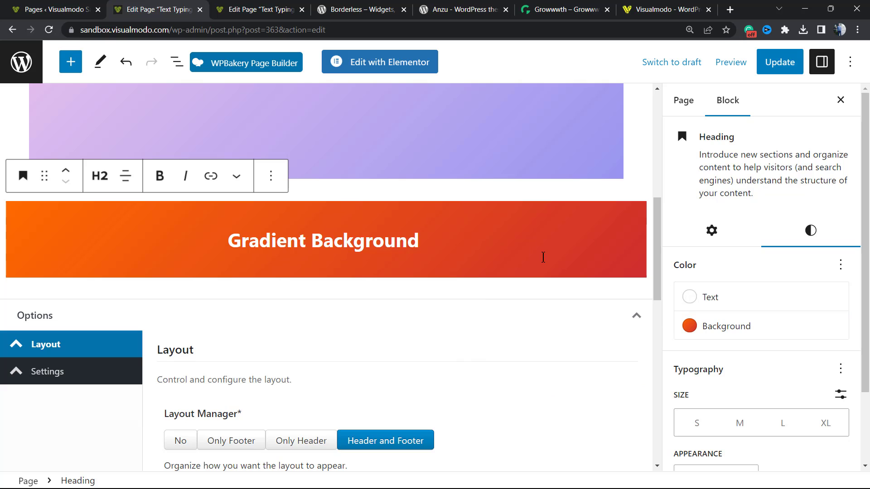
{"action": "left_click", "coordinate": [733, 330]}
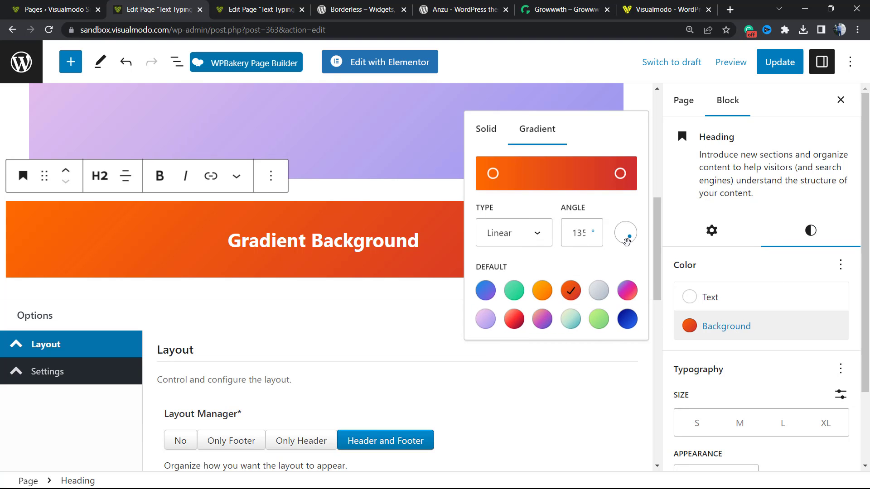
{"action": "left_click_drag", "start_coordinate": [628, 239], "coordinate": [664, 253]}
{"action": "scroll", "coordinate": [663, 252], "scroll_direction": "up", "scroll_amount": 3}
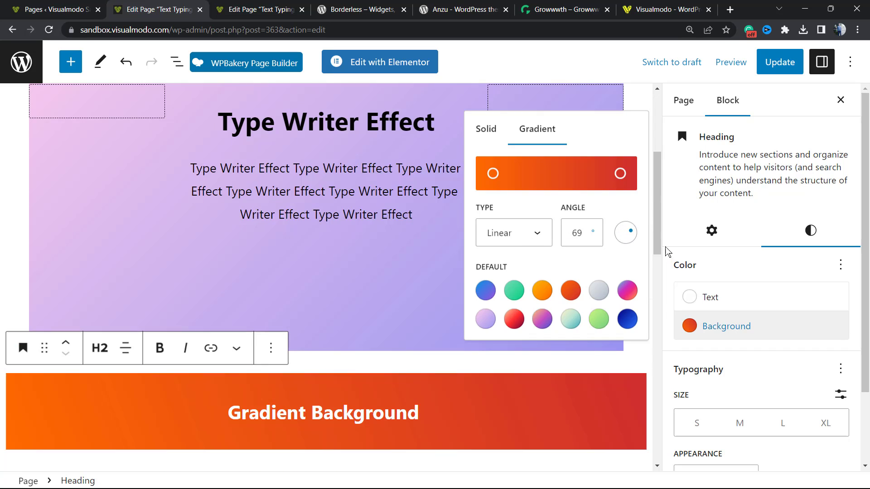
{"action": "left_click", "coordinate": [666, 251]}
{"action": "scroll", "coordinate": [499, 339], "scroll_direction": "down", "scroll_amount": 2}
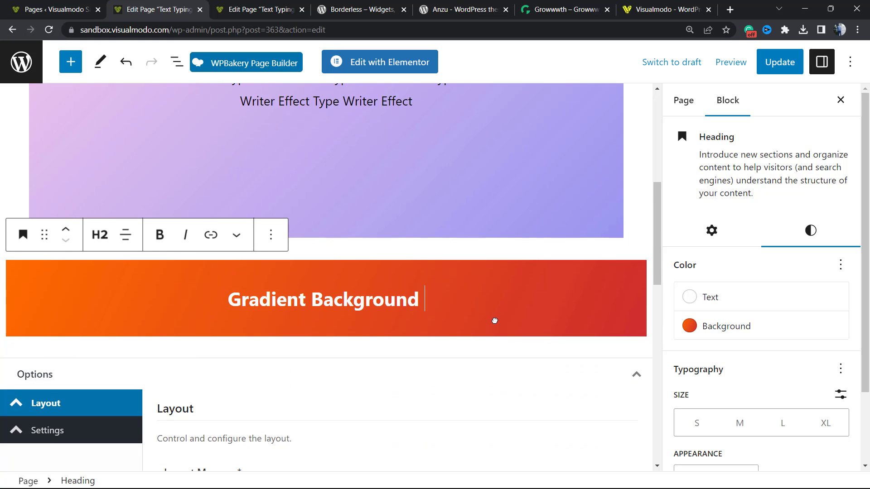
Step: Try the purple preset, a shifted middle stop, radial then linear types, and a new angle
{"action": "left_click", "coordinate": [761, 327]}
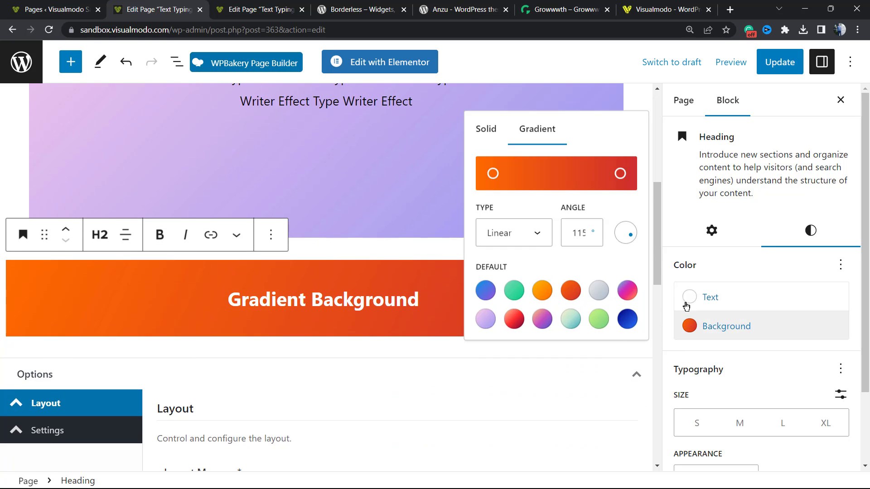
{"action": "left_click", "coordinate": [542, 320]}
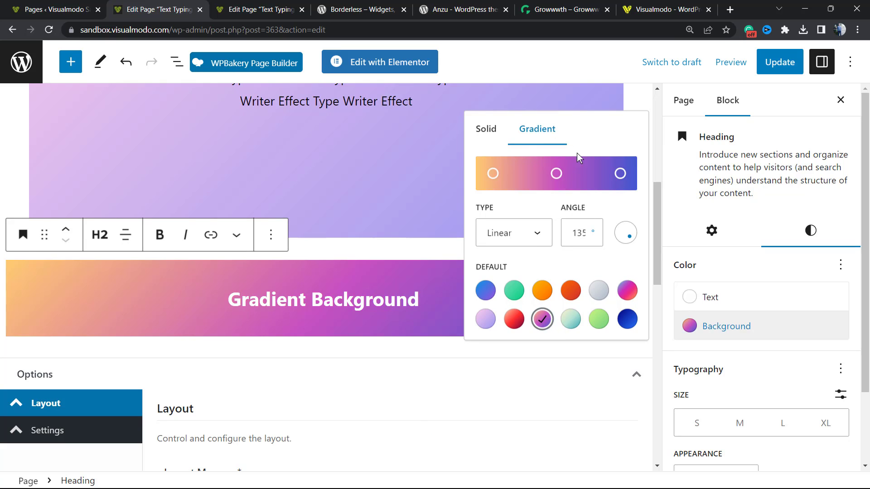
{"action": "mouse_move", "coordinate": [556, 174]}
{"action": "left_mouse_down"}
{"action": "mouse_move", "coordinate": [509, 174]}
{"action": "mouse_move", "coordinate": [582, 174]}
{"action": "mouse_move", "coordinate": [542, 175]}
{"action": "mouse_move", "coordinate": [566, 174]}
{"action": "left_mouse_up"}
{"action": "left_click", "coordinate": [534, 234]}
{"action": "left_click", "coordinate": [518, 266]}
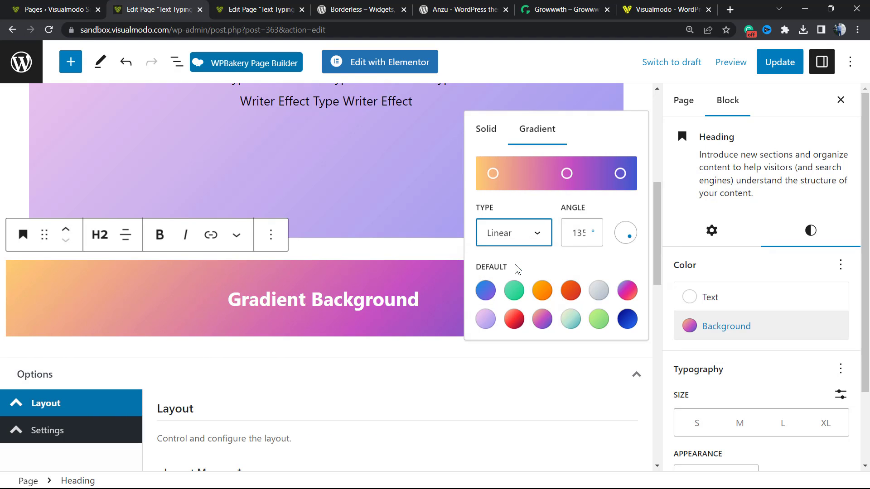
{"action": "left_click", "coordinate": [512, 240]}
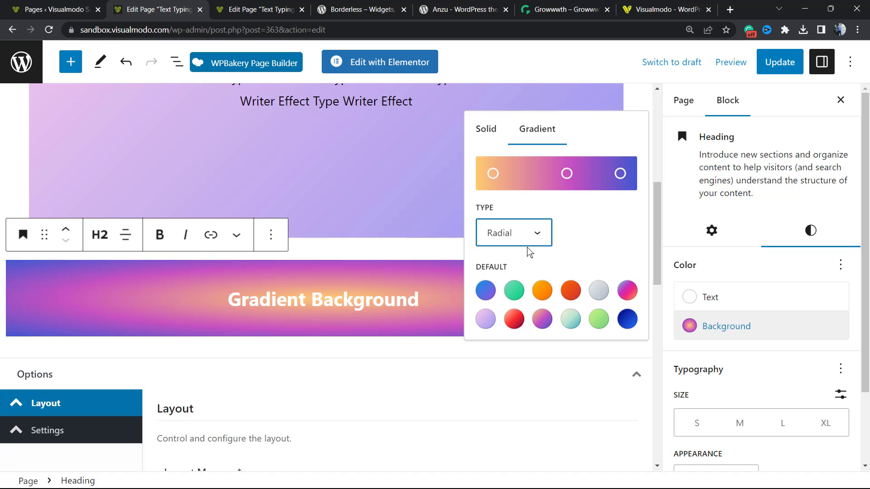
{"action": "left_click", "coordinate": [529, 244]}
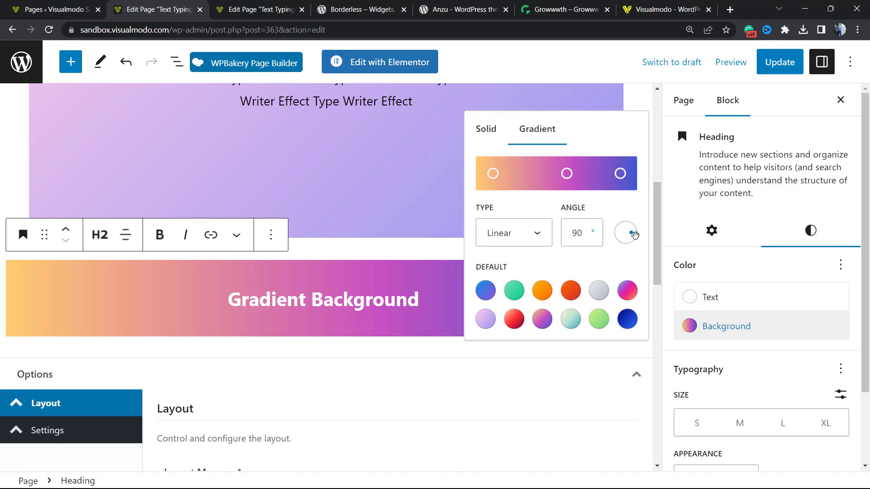
{"action": "left_click_drag", "start_coordinate": [623, 231], "coordinate": [629, 228]}
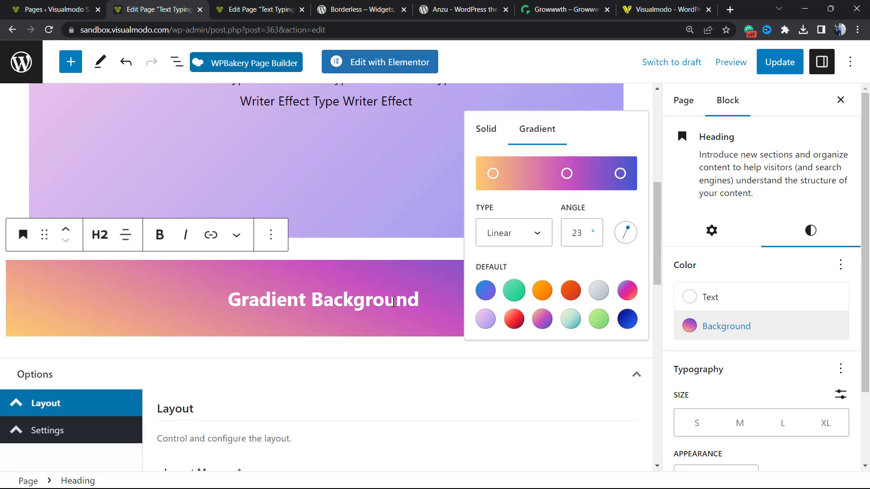
{"action": "scroll", "coordinate": [351, 336], "scroll_direction": "down", "scroll_amount": 1}
{"action": "scroll", "coordinate": [351, 324], "scroll_direction": "up", "scroll_amount": 1}
{"action": "scroll", "coordinate": [348, 322], "scroll_direction": "up", "scroll_amount": 2}
{"action": "scroll", "coordinate": [349, 322], "scroll_direction": "up", "scroll_amount": 2}
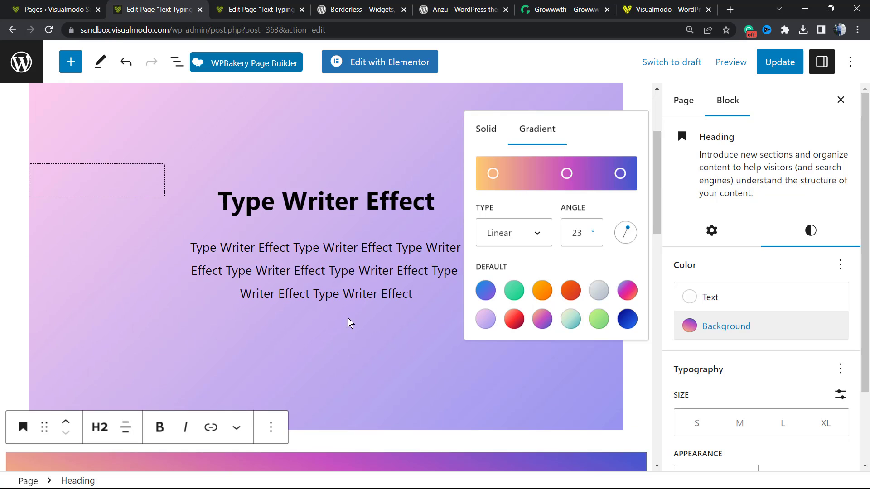
{"action": "scroll", "coordinate": [352, 318], "scroll_direction": "down", "scroll_amount": 5}
{"action": "scroll", "coordinate": [355, 316], "scroll_direction": "down", "scroll_amount": 1}
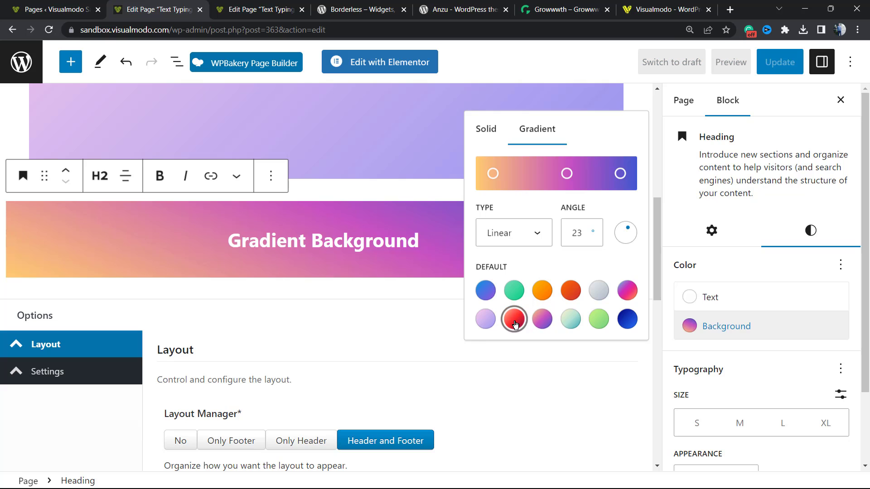
Step: Try the red preset at 344° with a moved stop, then settle on orange-red at 135°
{"action": "left_click", "coordinate": [514, 318]}
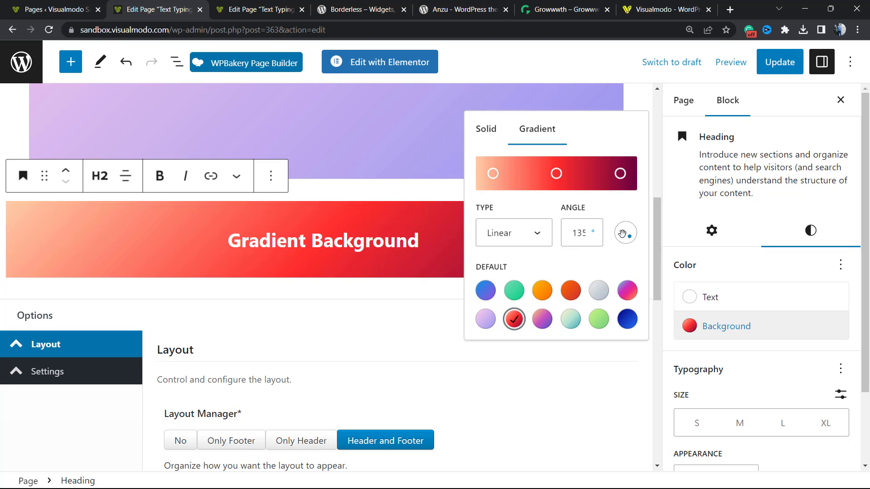
{"action": "left_click_drag", "start_coordinate": [626, 234], "coordinate": [619, 225]}
{"action": "left_click_drag", "start_coordinate": [557, 179], "coordinate": [596, 177]}
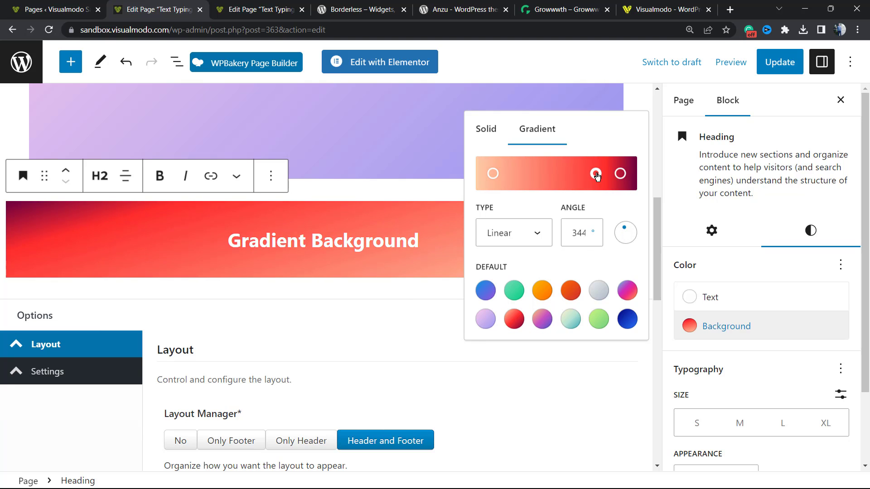
{"action": "left_click", "coordinate": [582, 234]}
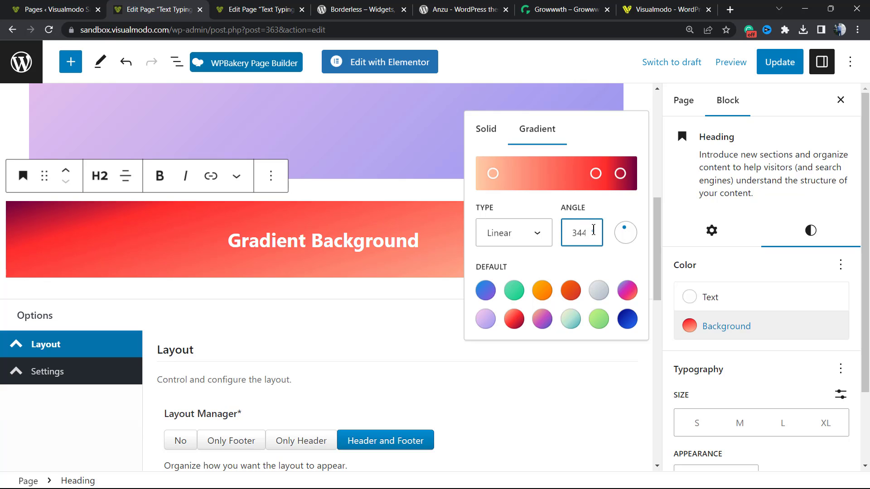
{"action": "left_click_drag", "start_coordinate": [587, 232], "coordinate": [567, 233]}
{"action": "left_click", "coordinate": [586, 232]}
{"action": "left_click", "coordinate": [492, 133]}
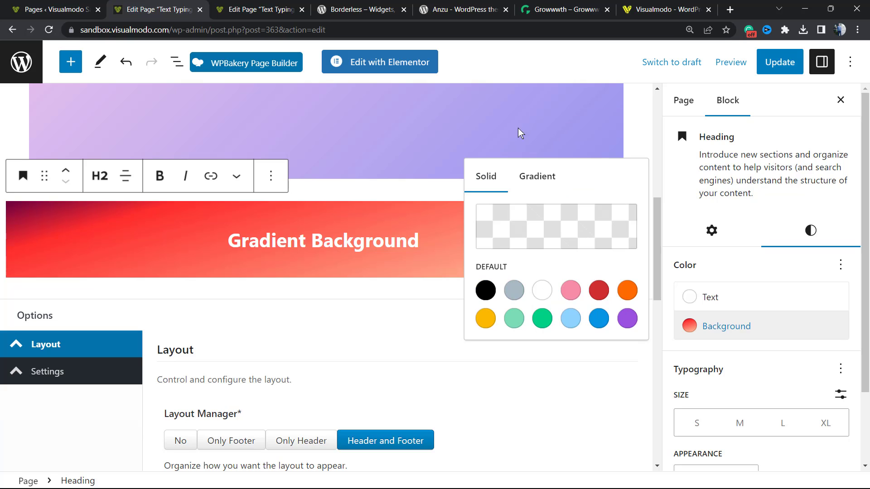
{"action": "left_click", "coordinate": [529, 176]}
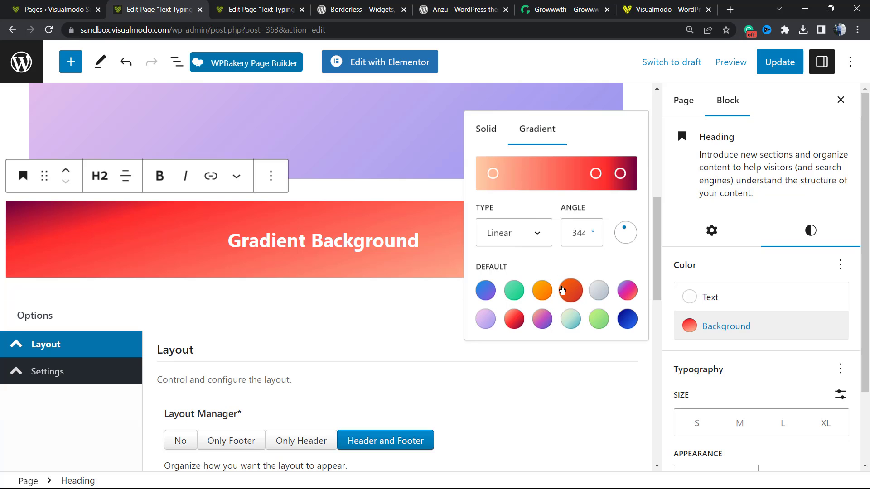
{"action": "left_click", "coordinate": [571, 290]}
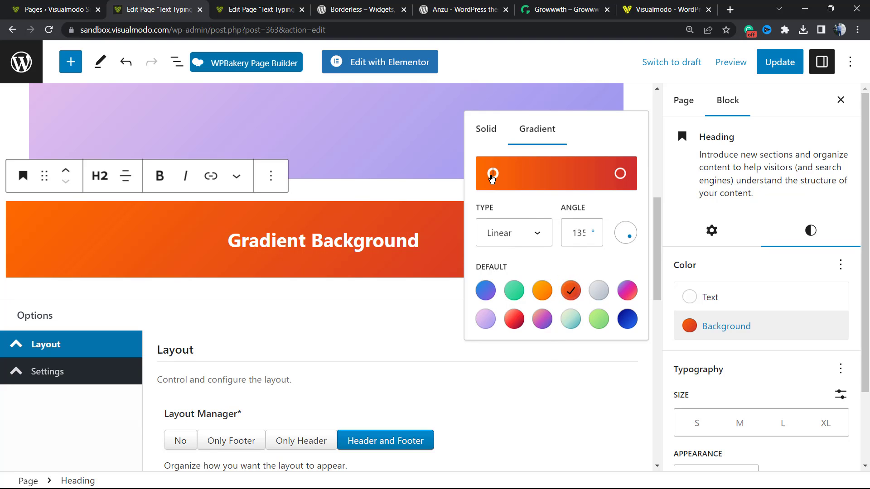
Step: Change the gradient's starting stop to hot pink FF00C8 so it blends into red
{"action": "left_click", "coordinate": [492, 175]}
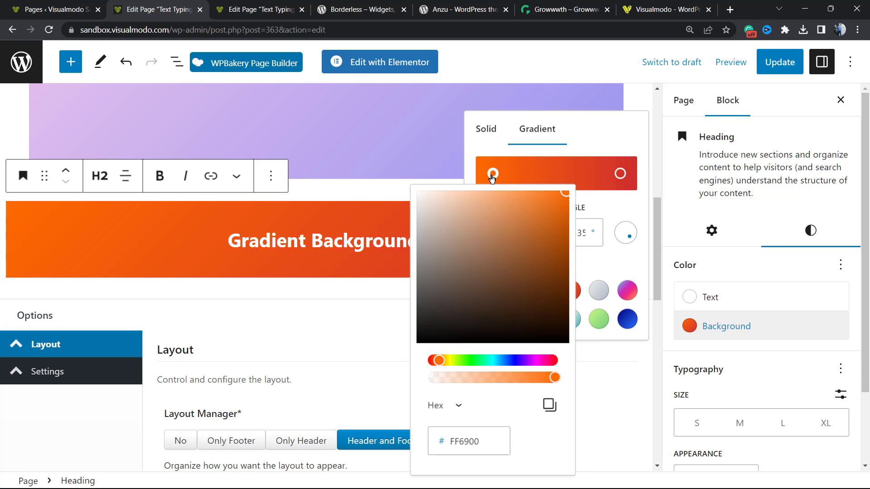
{"action": "left_click", "coordinate": [495, 175]}
{"action": "double_click", "coordinate": [470, 435]}
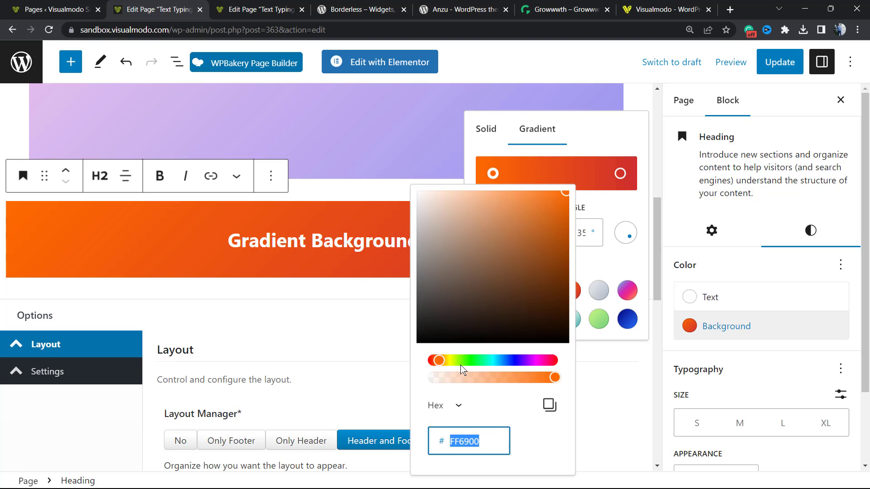
{"action": "left_click_drag", "start_coordinate": [461, 365], "coordinate": [539, 361]}
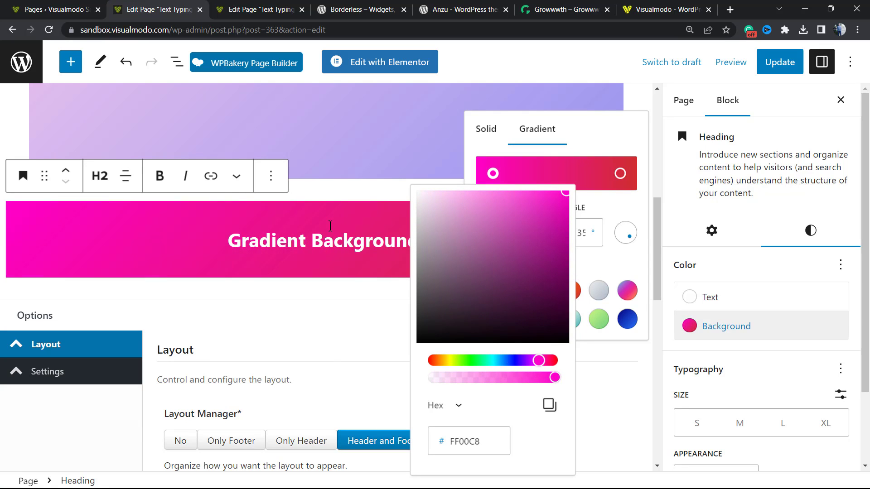
{"action": "left_click", "coordinate": [450, 229]}
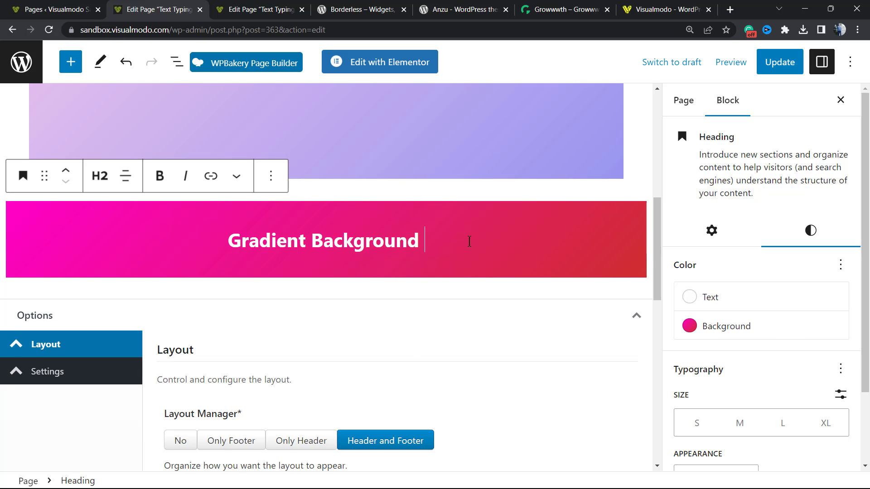
Step: Create an empty paragraph under the Gradient Background heading and place the caret in it
{"action": "key", "text": "Return"}
{"action": "scroll", "coordinate": [408, 230], "scroll_direction": "up", "scroll_amount": 2}
{"action": "left_click", "coordinate": [436, 270]}
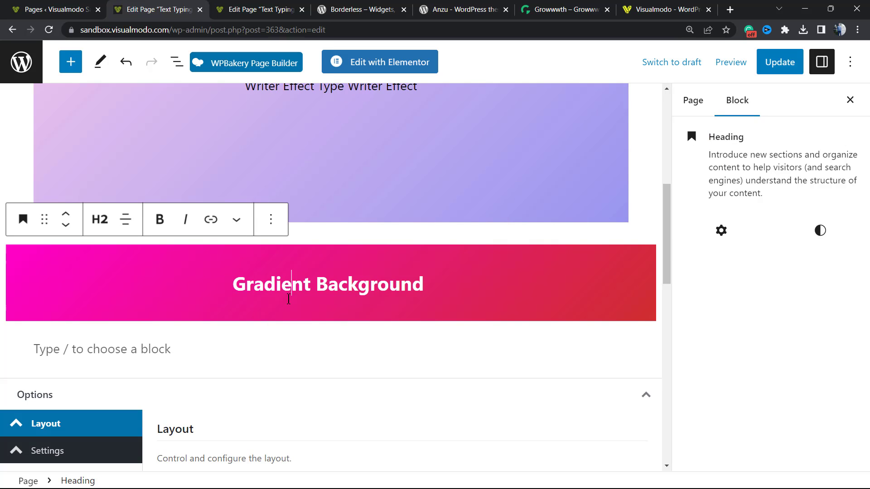
{"action": "left_click", "coordinate": [300, 338]}
{"action": "scroll", "coordinate": [300, 338], "scroll_direction": "up", "scroll_amount": 3}
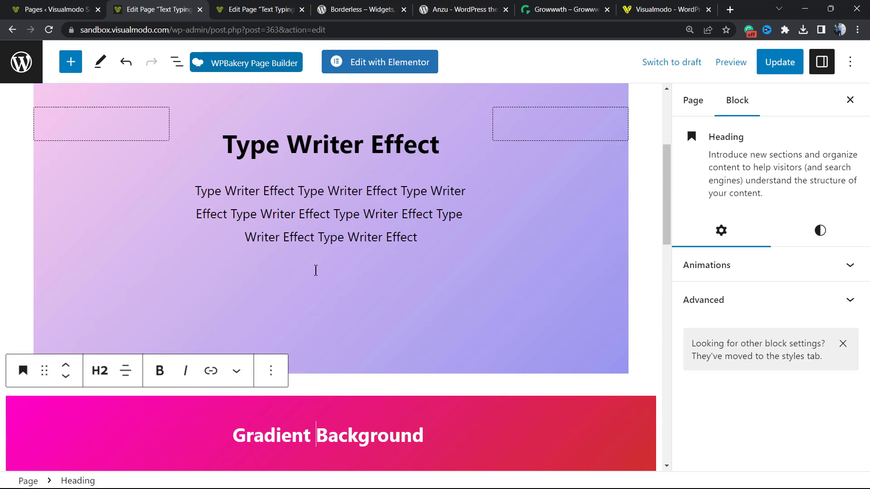
{"action": "scroll", "coordinate": [327, 271], "scroll_direction": "down", "scroll_amount": 2}
{"action": "scroll", "coordinate": [327, 272], "scroll_direction": "up", "scroll_amount": 2}
{"action": "left_click", "coordinate": [341, 234]}
{"action": "triple_click", "coordinate": [341, 235]}
{"action": "scroll", "coordinate": [341, 235], "scroll_direction": "down", "scroll_amount": 2}
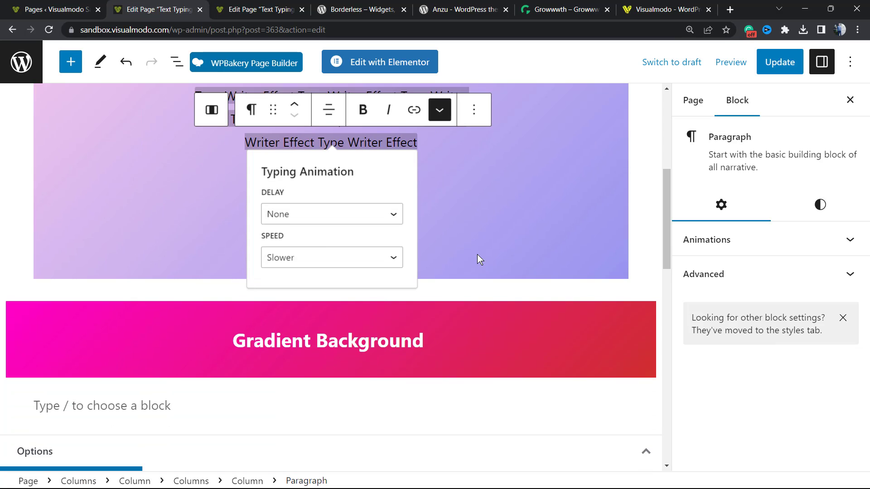
{"action": "left_click", "coordinate": [477, 258]}
{"action": "left_click", "coordinate": [444, 343]}
{"action": "scroll", "coordinate": [444, 343], "scroll_direction": "down", "scroll_amount": 1}
{"action": "left_click", "coordinate": [410, 324]}
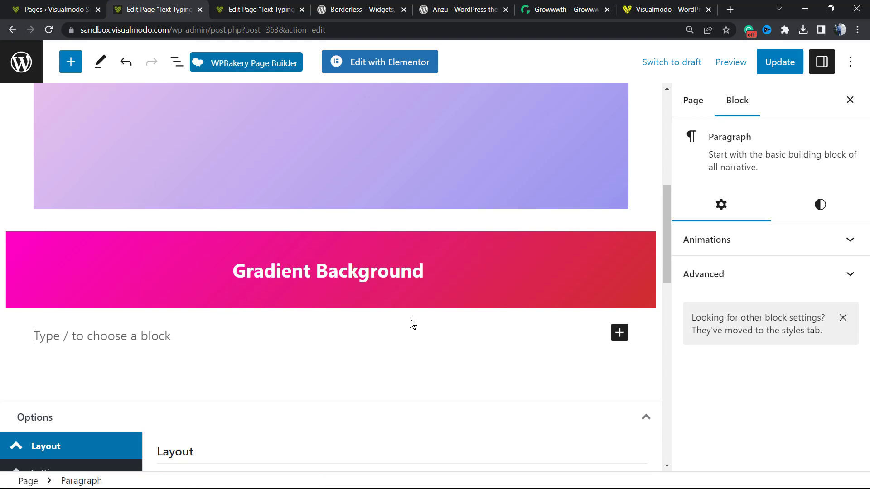
{"action": "scroll", "coordinate": [405, 328], "scroll_direction": "up", "scroll_amount": 1}
{"action": "left_click", "coordinate": [449, 318]}
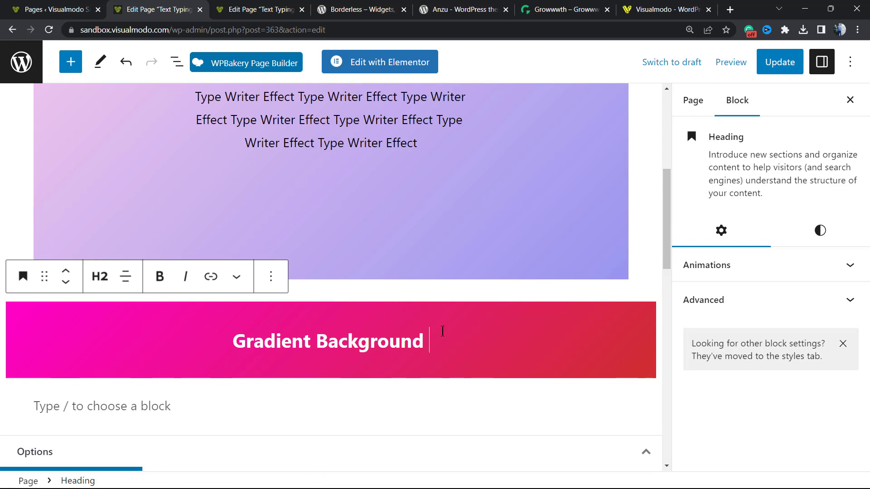
{"action": "scroll", "coordinate": [308, 259], "scroll_direction": "up", "scroll_amount": 1}
{"action": "scroll", "coordinate": [317, 280], "scroll_direction": "down", "scroll_amount": 4}
{"action": "scroll", "coordinate": [323, 296], "scroll_direction": "up", "scroll_amount": 3}
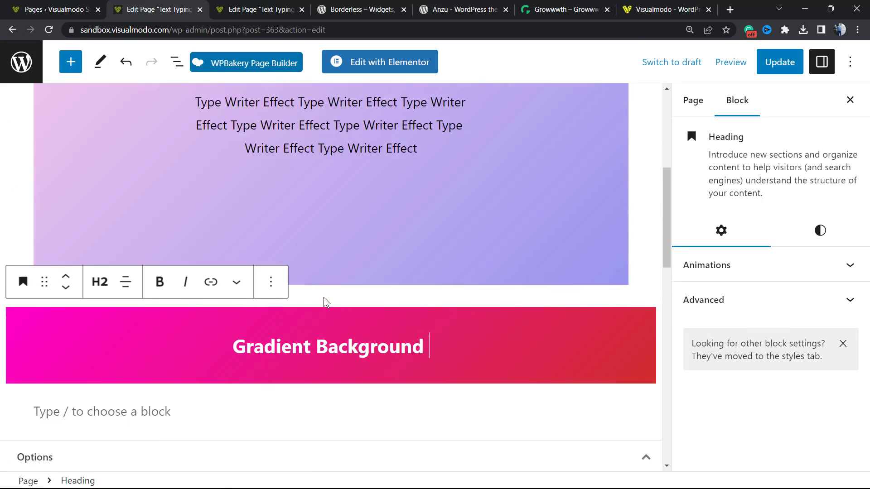
{"action": "scroll", "coordinate": [324, 302], "scroll_direction": "down", "scroll_amount": 2}
{"action": "left_click", "coordinate": [286, 294]}
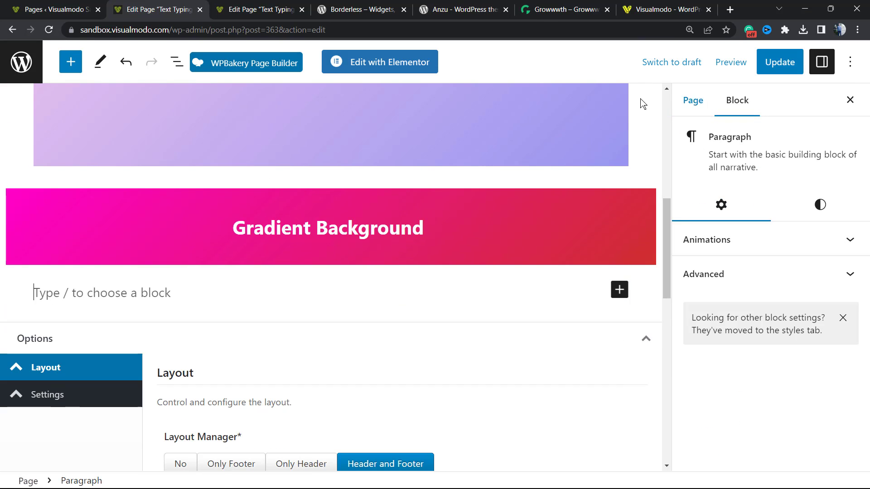
Step: Insert a single-container Group below the banner with a Heading block inside
{"action": "left_click", "coordinate": [619, 290]}
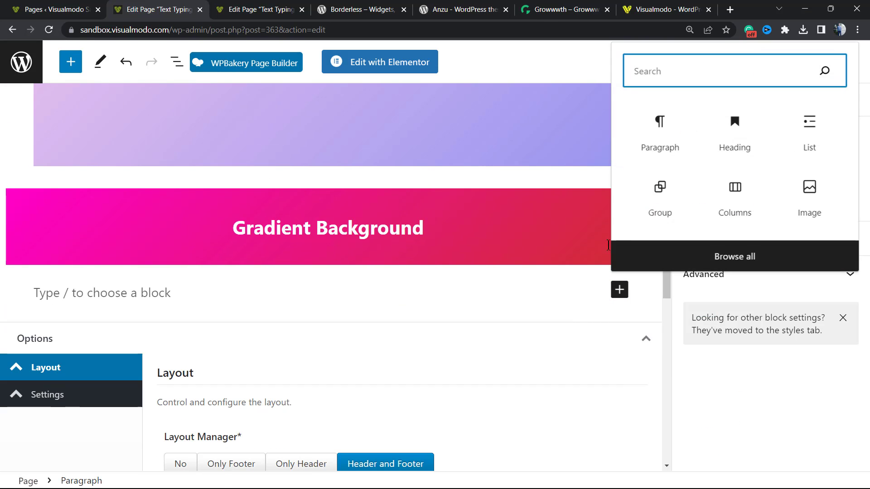
{"action": "left_click", "coordinate": [658, 191]}
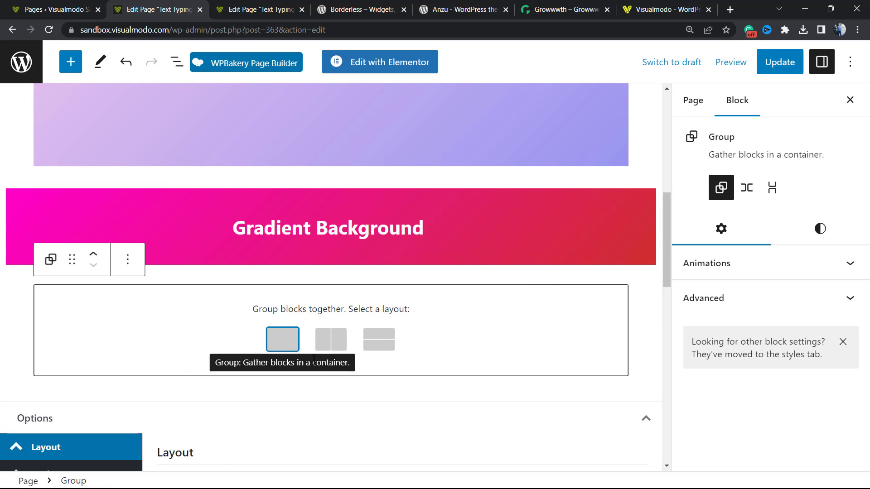
{"action": "left_click", "coordinate": [283, 339]}
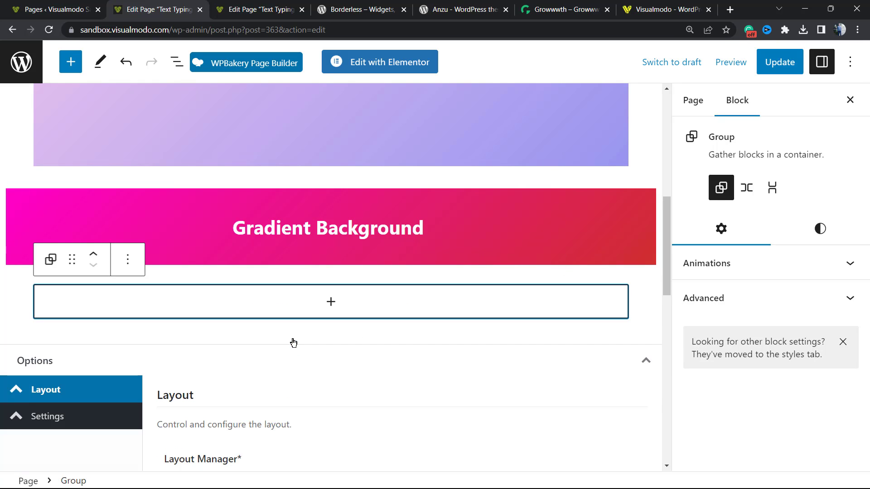
{"action": "left_click", "coordinate": [325, 304]}
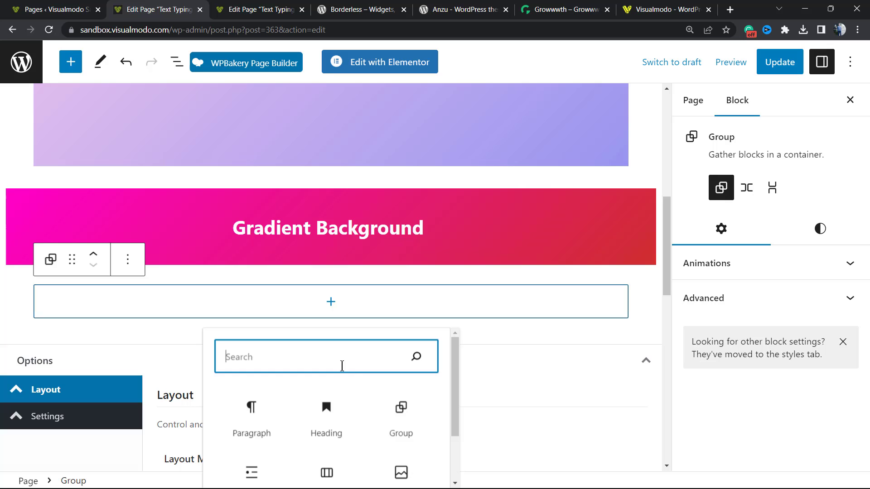
{"action": "left_click", "coordinate": [312, 425]}
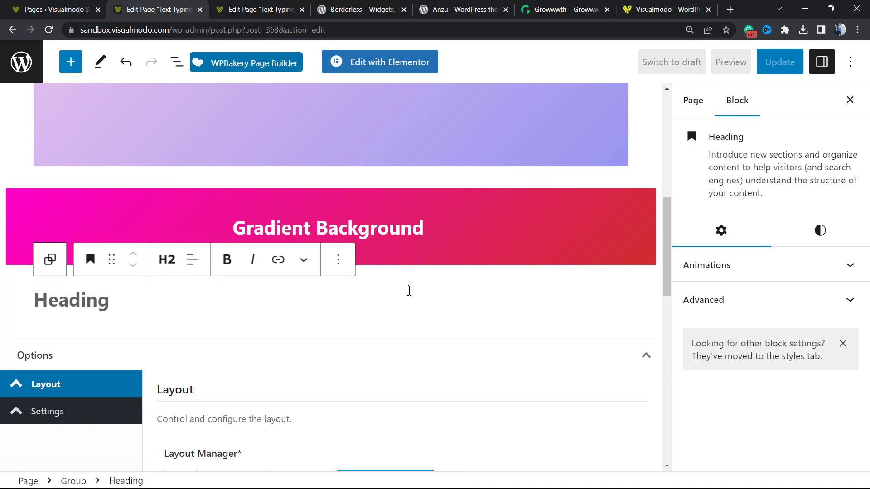
{"action": "type", "text": "]"}
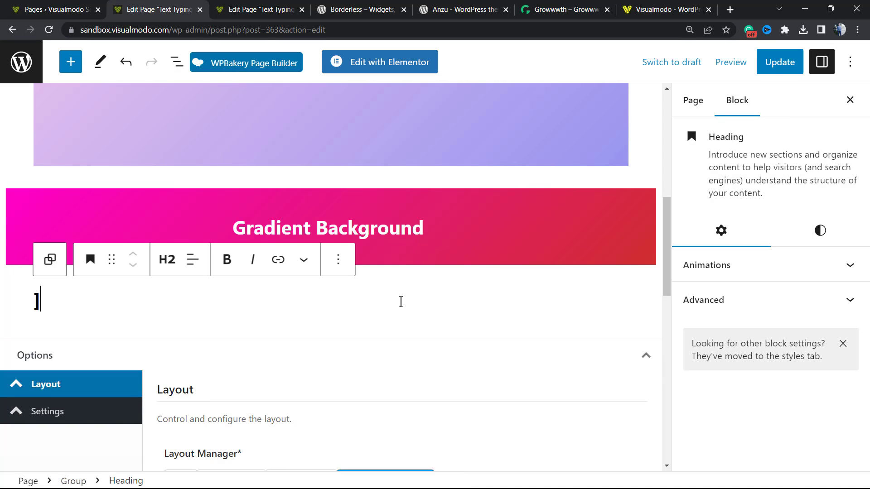
Step: Make the group heading read 'test' and start a paragraph beneath it
{"action": "key", "text": "BackSpace"}
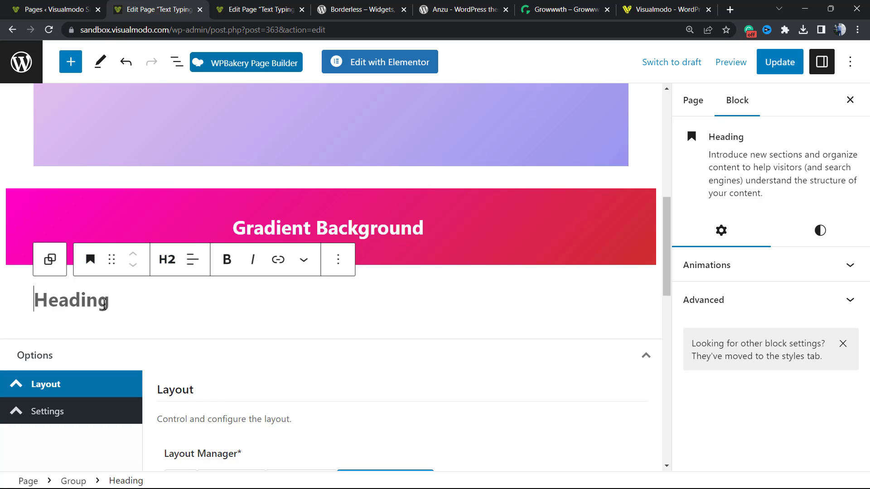
{"action": "type", "text": "te"}
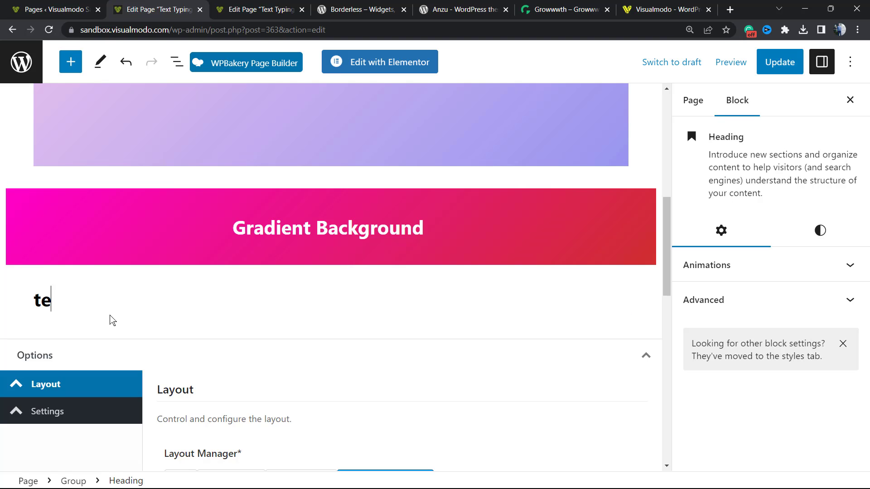
{"action": "type", "text": "st"}
{"action": "key", "text": "Return"}
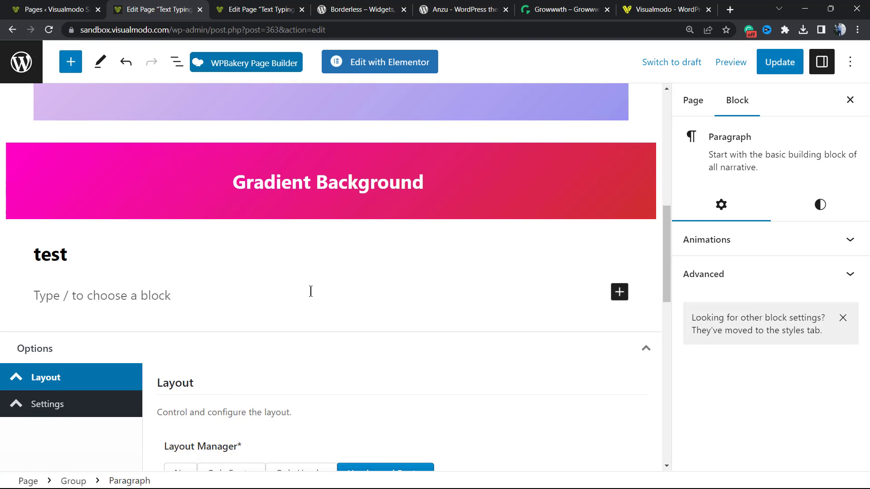
{"action": "left_click", "coordinate": [618, 294]}
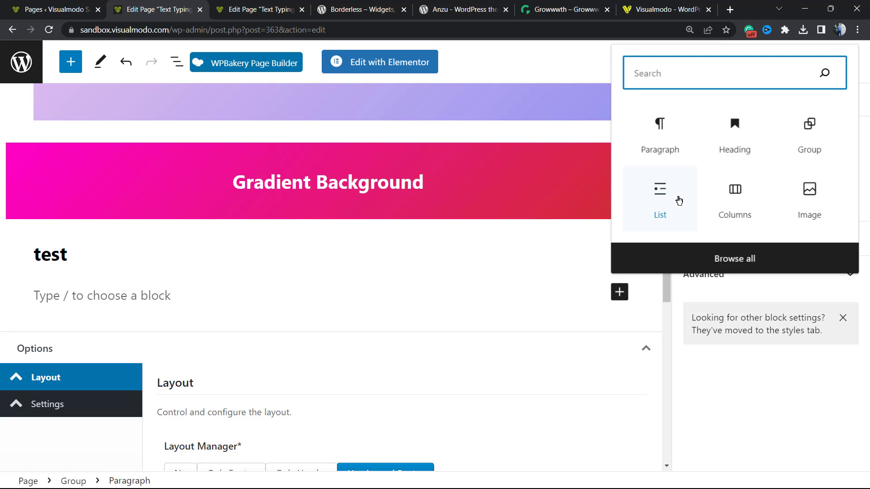
{"action": "left_click", "coordinate": [124, 299]}
{"action": "double_click", "coordinate": [94, 254]}
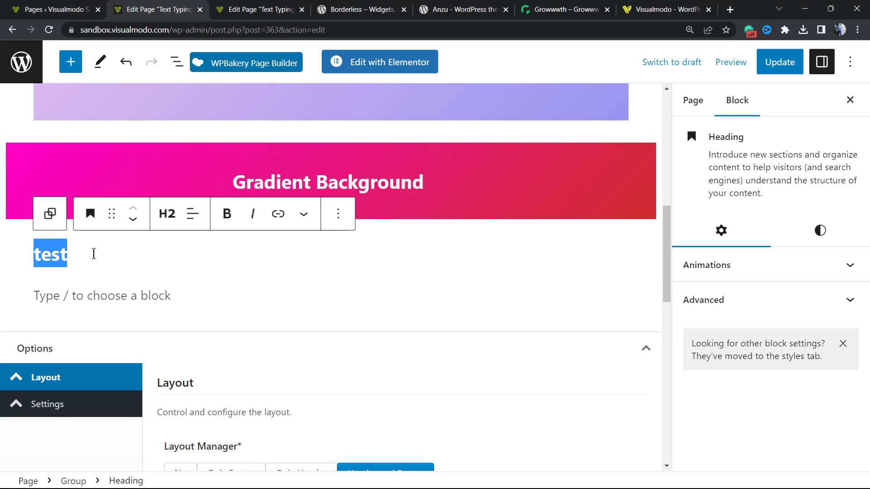
{"action": "left_click", "coordinate": [107, 303]}
{"action": "type", "text": "test"}
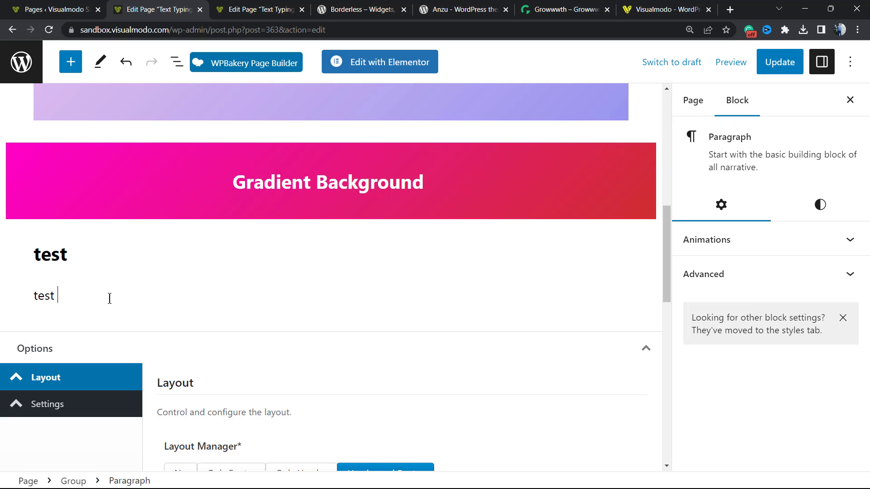
{"action": "type", "text": " testtesttesttesttesttesttest"}
Step: Delete the extra empty block and select the parent Group around the test heading and paragraph
{"action": "key", "text": "Return"}
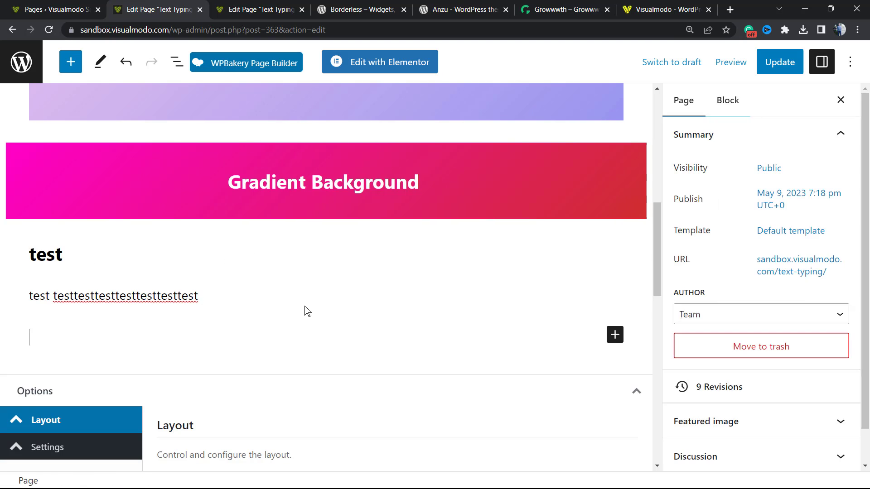
{"action": "key", "text": "BackSpace"}
{"action": "scroll", "coordinate": [304, 298], "scroll_direction": "up", "scroll_amount": 2}
{"action": "scroll", "coordinate": [304, 297], "scroll_direction": "down", "scroll_amount": 2}
{"action": "scroll", "coordinate": [334, 245], "scroll_direction": "down", "scroll_amount": 1}
{"action": "left_click", "coordinate": [340, 213]}
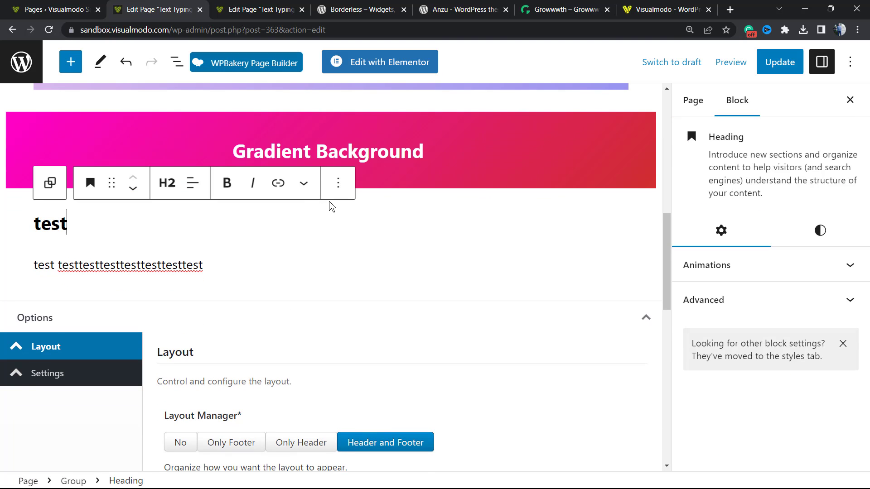
{"action": "left_click", "coordinate": [356, 212]}
{"action": "left_click", "coordinate": [399, 207]}
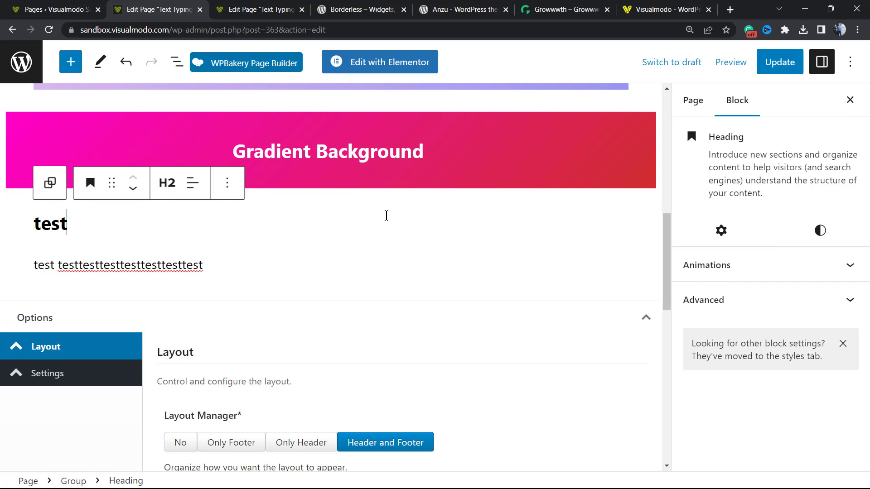
{"action": "left_click", "coordinate": [400, 212]}
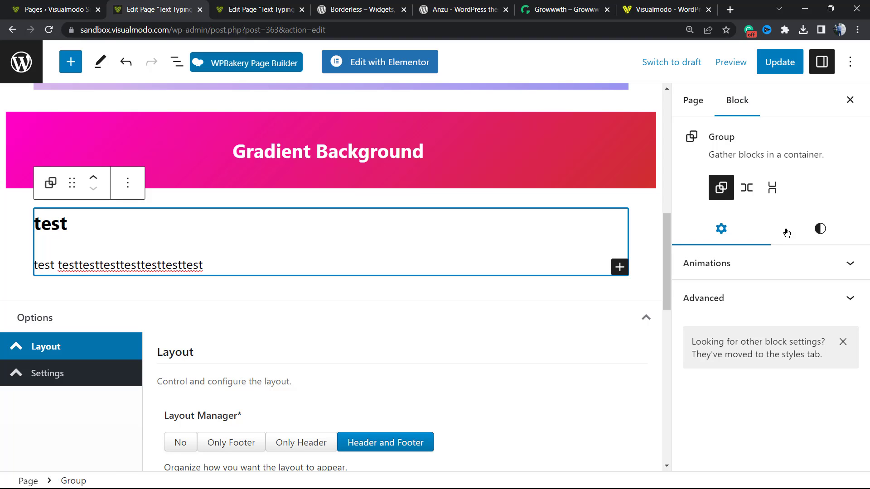
Step: Give the test Group the pastel pink-to-purple gradient background, then select the Type Writer Effect heading
{"action": "left_click", "coordinate": [819, 228]}
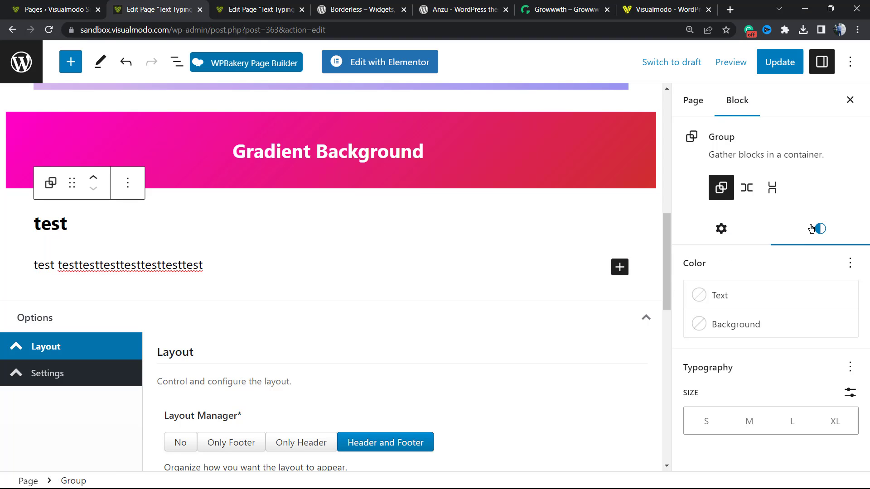
{"action": "left_click", "coordinate": [731, 321]}
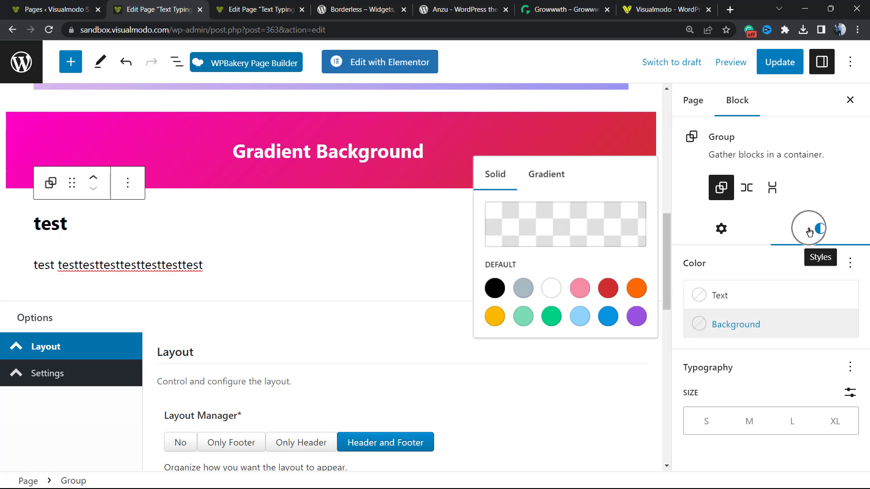
{"action": "left_click", "coordinate": [545, 175]}
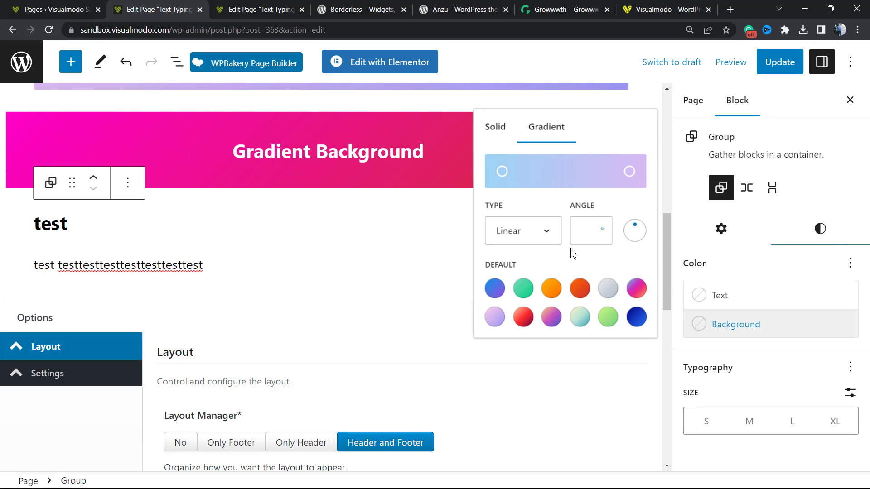
{"action": "left_click", "coordinate": [608, 289]}
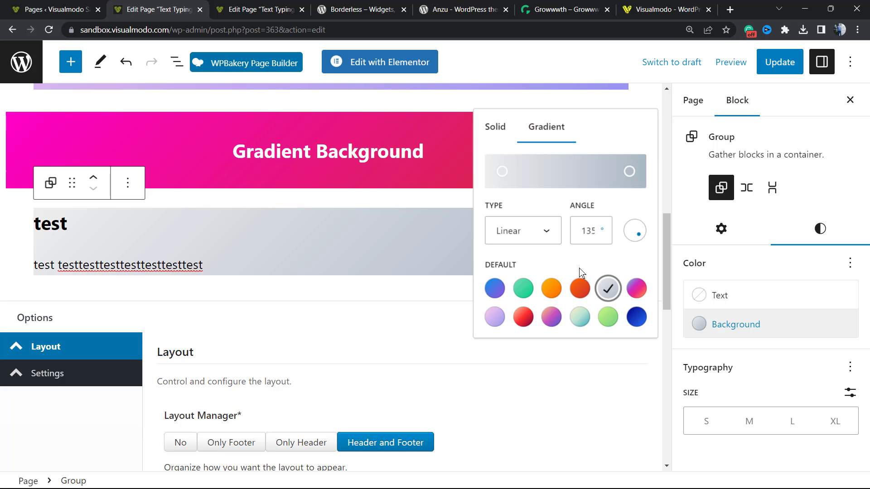
{"action": "left_click", "coordinate": [496, 317]}
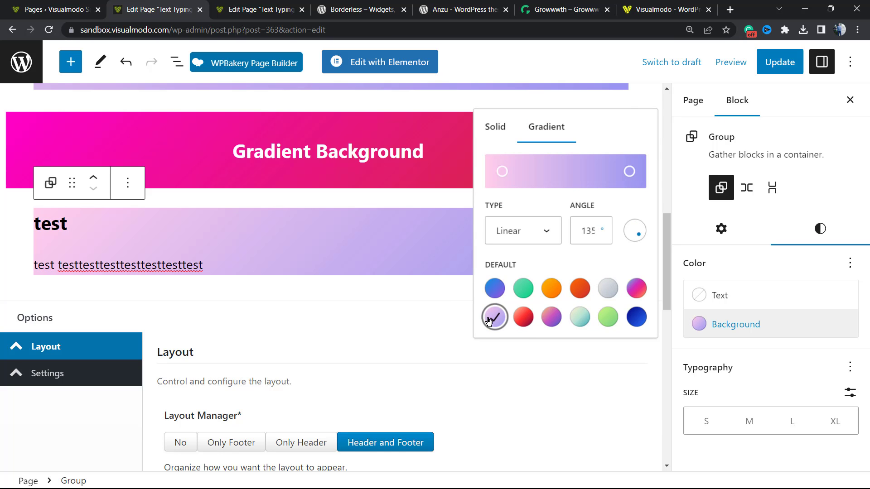
{"action": "scroll", "coordinate": [275, 217], "scroll_direction": "up", "scroll_amount": 1}
{"action": "scroll", "coordinate": [274, 224], "scroll_direction": "up", "scroll_amount": 2}
{"action": "scroll", "coordinate": [274, 223], "scroll_direction": "down", "scroll_amount": 2}
{"action": "scroll", "coordinate": [274, 226], "scroll_direction": "up", "scroll_amount": 5}
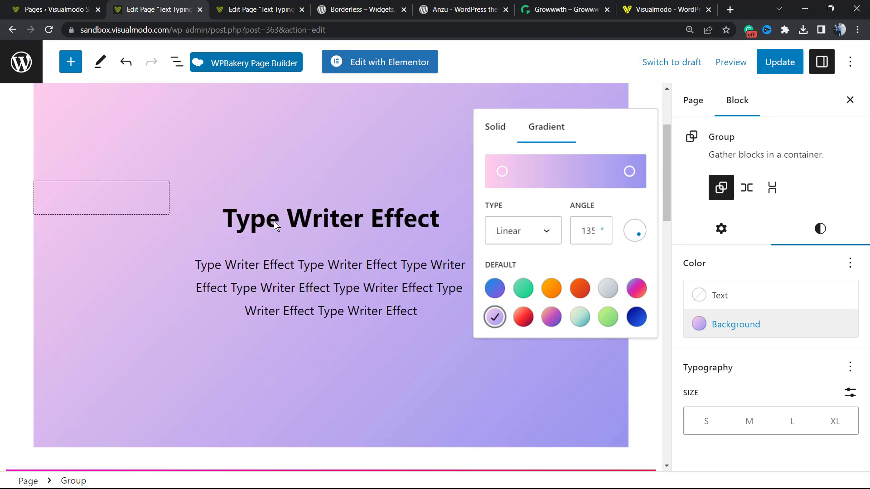
{"action": "scroll", "coordinate": [274, 226], "scroll_direction": "up", "scroll_amount": 2}
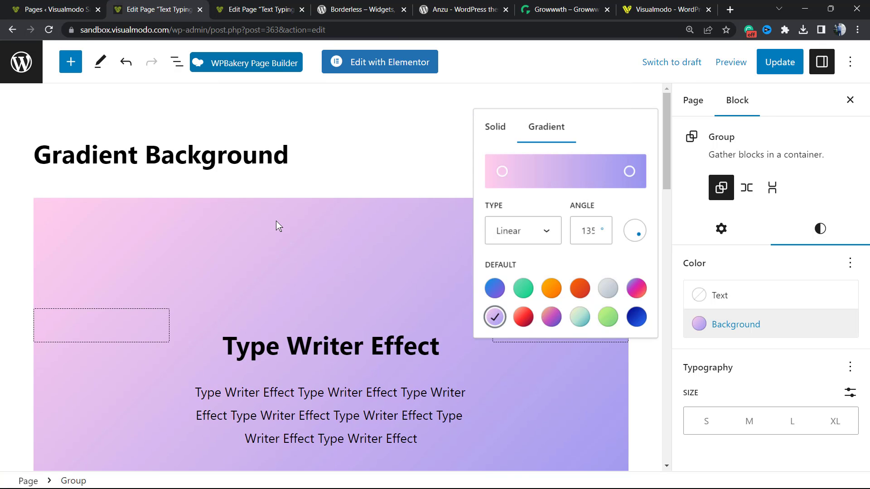
{"action": "scroll", "coordinate": [315, 224], "scroll_direction": "down", "scroll_amount": 2}
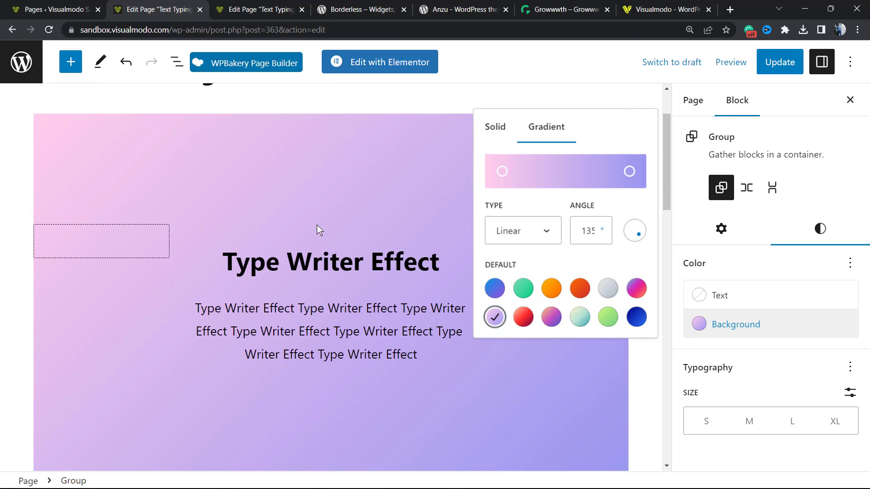
{"action": "scroll", "coordinate": [316, 224], "scroll_direction": "down", "scroll_amount": 5}
{"action": "scroll", "coordinate": [312, 227], "scroll_direction": "up", "scroll_amount": 2}
{"action": "scroll", "coordinate": [311, 227], "scroll_direction": "up", "scroll_amount": 2}
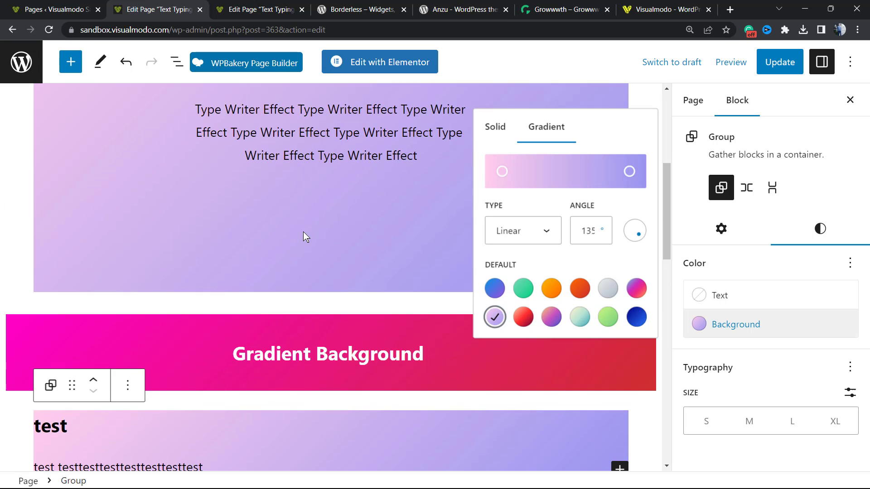
{"action": "scroll", "coordinate": [304, 231], "scroll_direction": "down", "scroll_amount": 2}
{"action": "scroll", "coordinate": [303, 233], "scroll_direction": "down", "scroll_amount": 1}
{"action": "scroll", "coordinate": [305, 234], "scroll_direction": "up", "scroll_amount": 3}
{"action": "scroll", "coordinate": [320, 211], "scroll_direction": "up", "scroll_amount": 3}
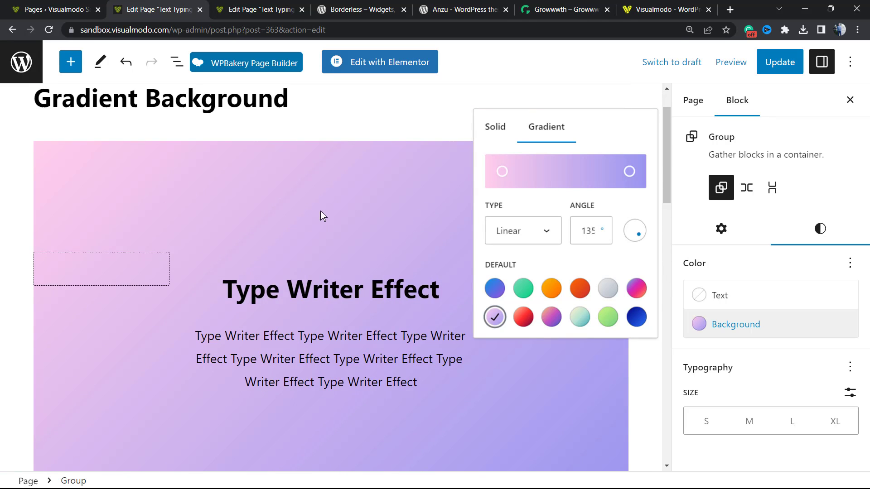
{"action": "left_click", "coordinate": [287, 289]}
Step: Select the Type Writer Effect spacer and column, then switch to the Borderless plugin tab
{"action": "left_click", "coordinate": [345, 198]}
{"action": "left_click", "coordinate": [325, 157]}
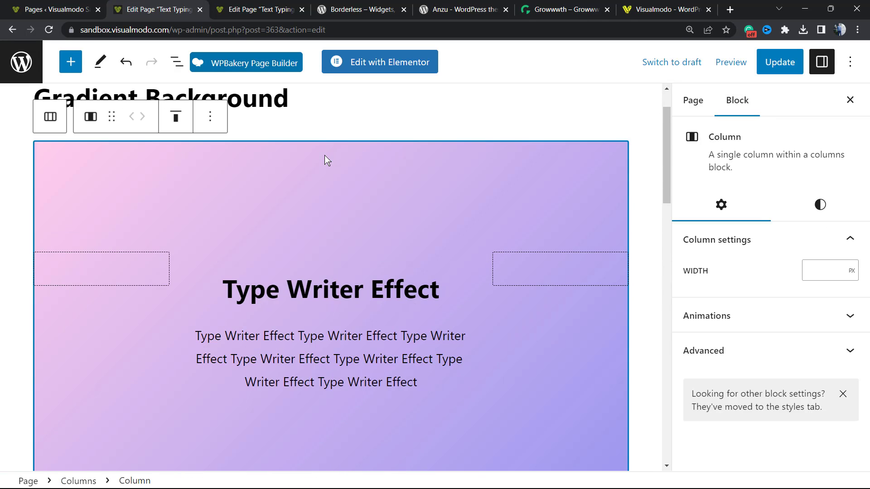
{"action": "scroll", "coordinate": [317, 183], "scroll_direction": "up", "scroll_amount": 1}
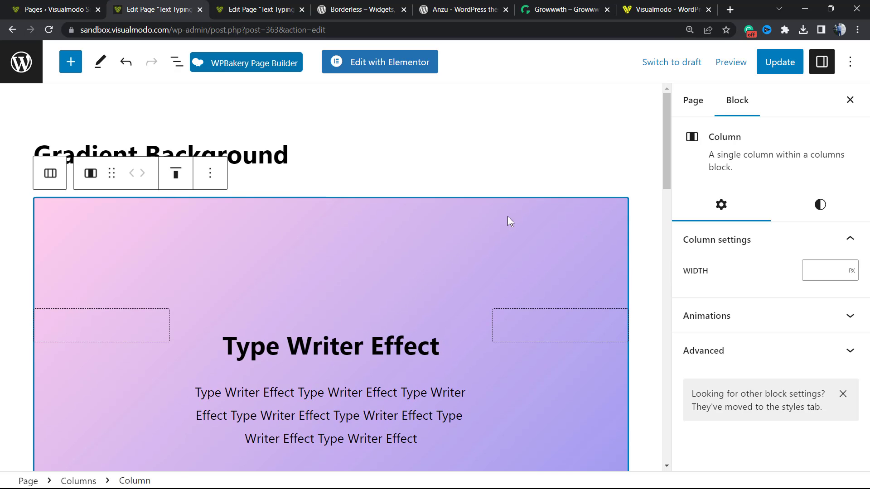
{"action": "scroll", "coordinate": [429, 231], "scroll_direction": "down", "scroll_amount": 2}
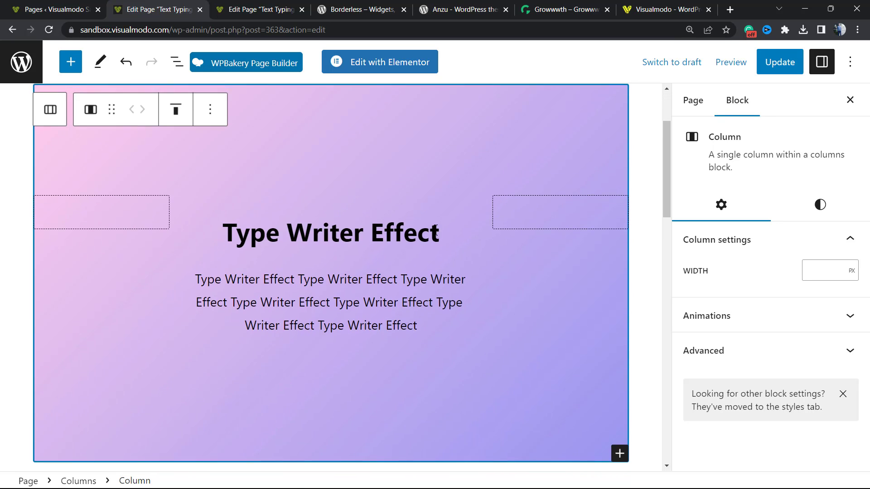
{"action": "scroll", "coordinate": [462, 217], "scroll_direction": "up", "scroll_amount": 2}
{"action": "scroll", "coordinate": [358, 200], "scroll_direction": "down", "scroll_amount": 5}
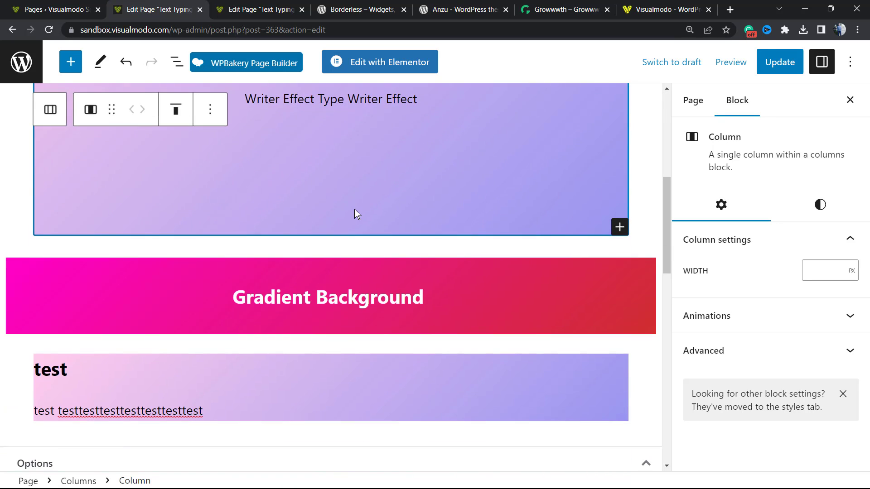
{"action": "scroll", "coordinate": [334, 264], "scroll_direction": "down", "scroll_amount": 1}
{"action": "scroll", "coordinate": [316, 288], "scroll_direction": "down", "scroll_amount": 1}
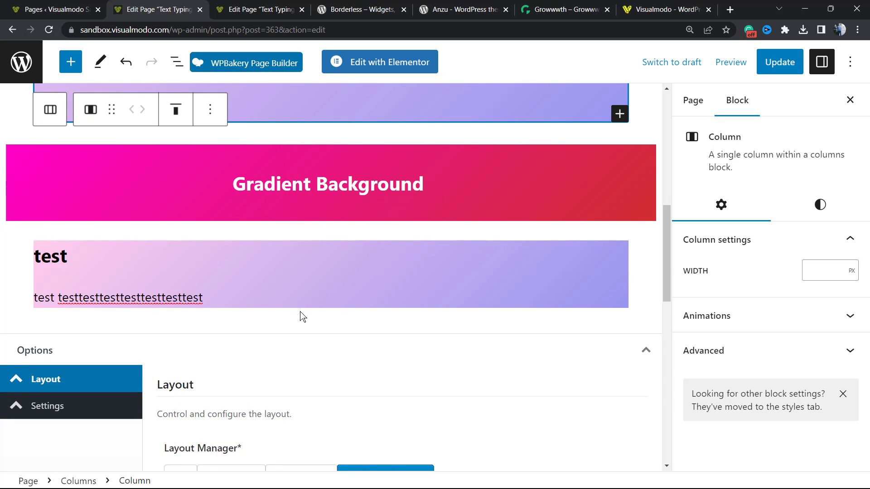
{"action": "scroll", "coordinate": [297, 305], "scroll_direction": "up", "scroll_amount": 3}
{"action": "scroll", "coordinate": [301, 301], "scroll_direction": "up", "scroll_amount": 4}
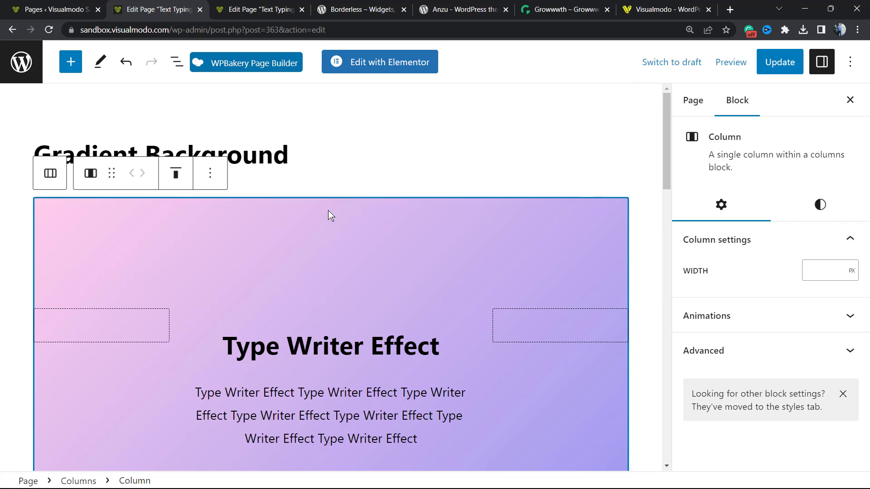
{"action": "scroll", "coordinate": [342, 221], "scroll_direction": "down", "scroll_amount": 5}
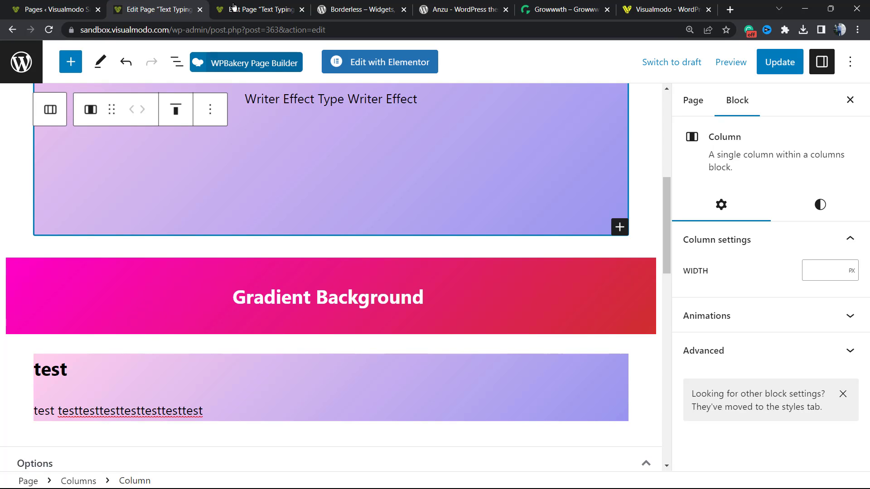
{"action": "left_click", "coordinate": [249, 3]}
Step: On the Borderless plugin page, select the title words 'Widgets' and 'Templates', then the whole title
{"action": "left_click", "coordinate": [352, 7]}
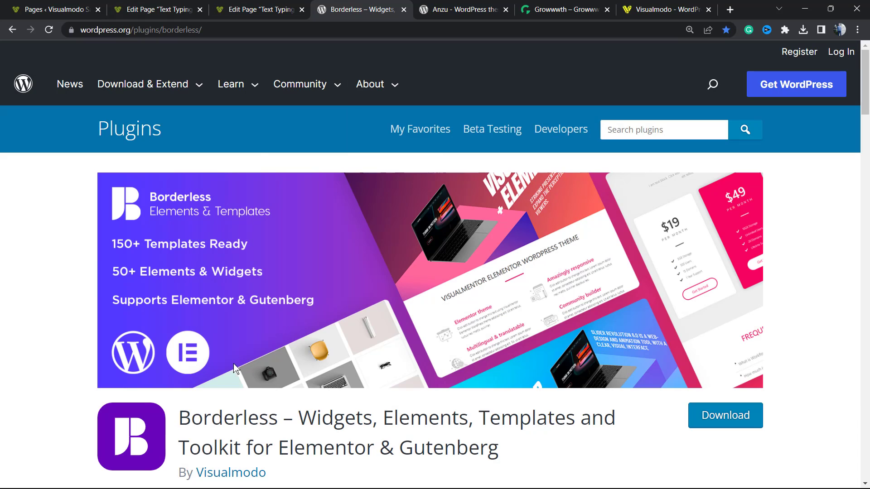
{"action": "scroll", "coordinate": [227, 374], "scroll_direction": "down", "scroll_amount": 2}
{"action": "double_click", "coordinate": [344, 304]}
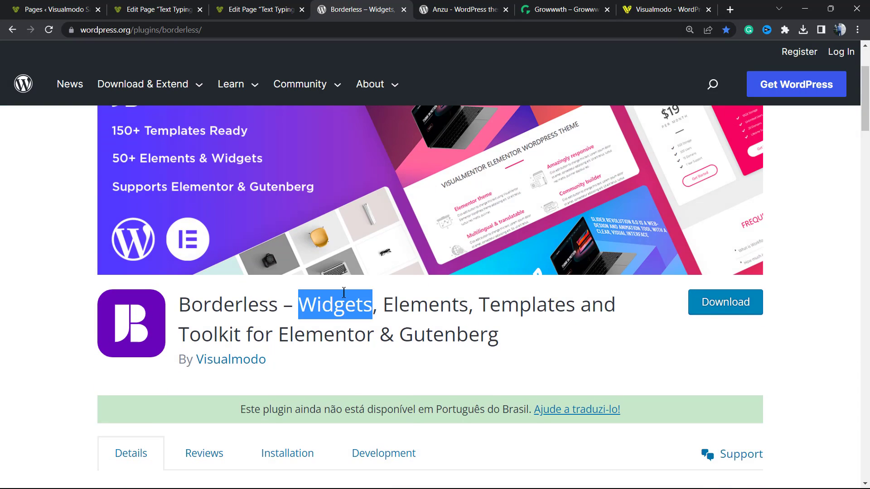
{"action": "left_click", "coordinate": [466, 304]}
{"action": "double_click", "coordinate": [516, 303]}
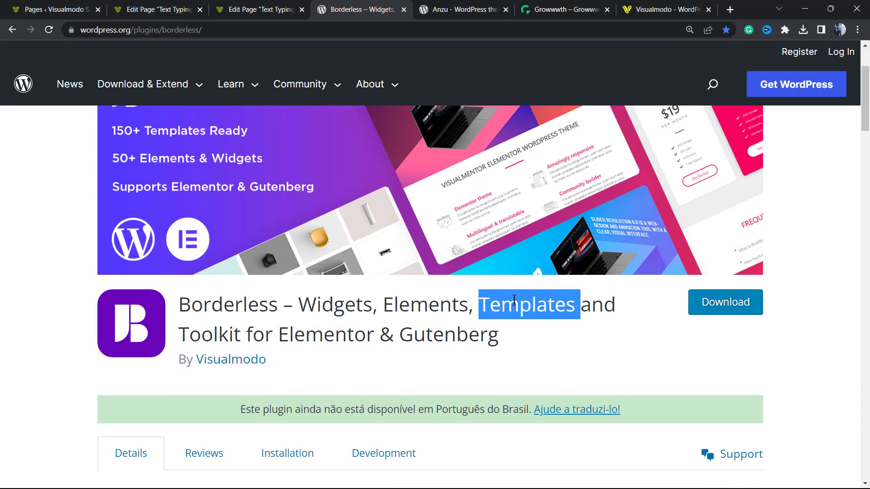
{"action": "triple_click", "coordinate": [245, 330]}
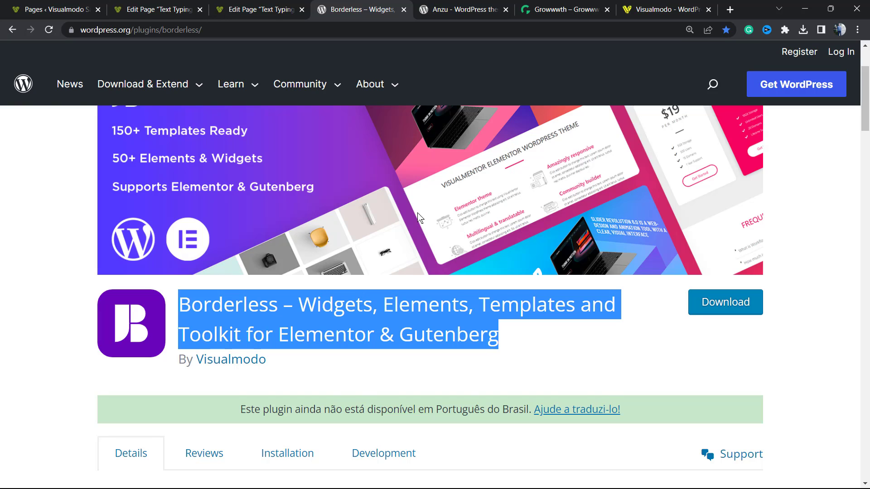
{"action": "scroll", "coordinate": [404, 203], "scroll_direction": "up", "scroll_amount": 2}
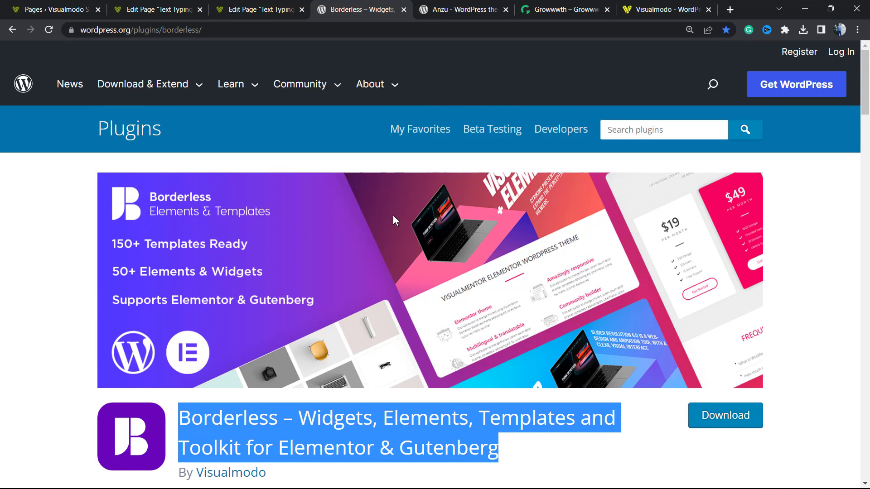
Step: Switch to the Anzu theme page and click its title area
{"action": "left_click", "coordinate": [460, 9]}
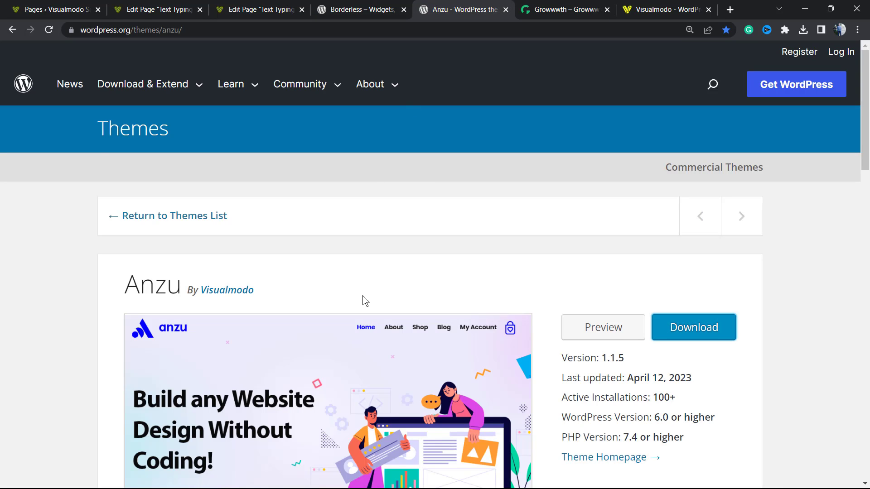
{"action": "scroll", "coordinate": [363, 301], "scroll_direction": "down", "scroll_amount": 1}
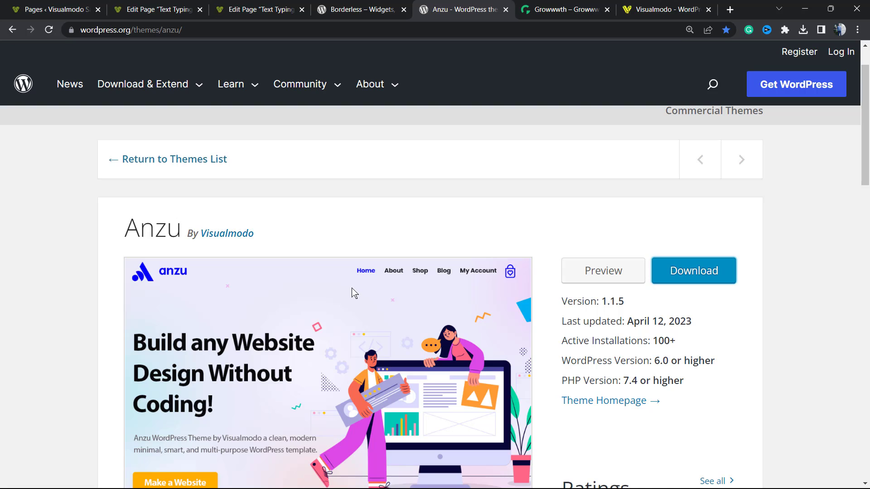
{"action": "left_click", "coordinate": [140, 227]}
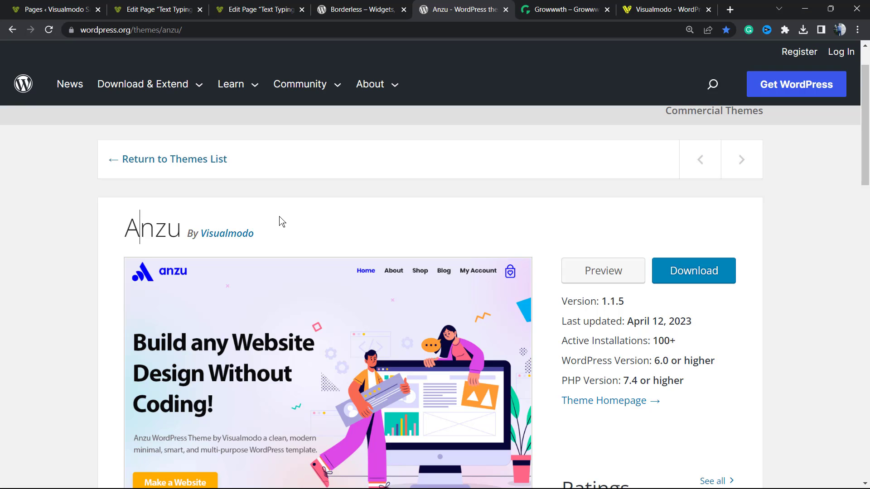
{"action": "left_click", "coordinate": [546, 6]}
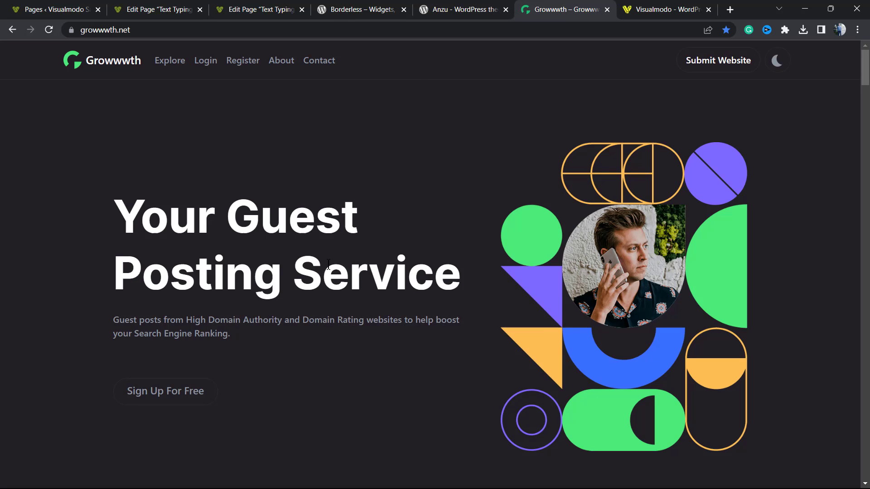
{"action": "scroll", "coordinate": [328, 265], "scroll_direction": "down", "scroll_amount": 3}
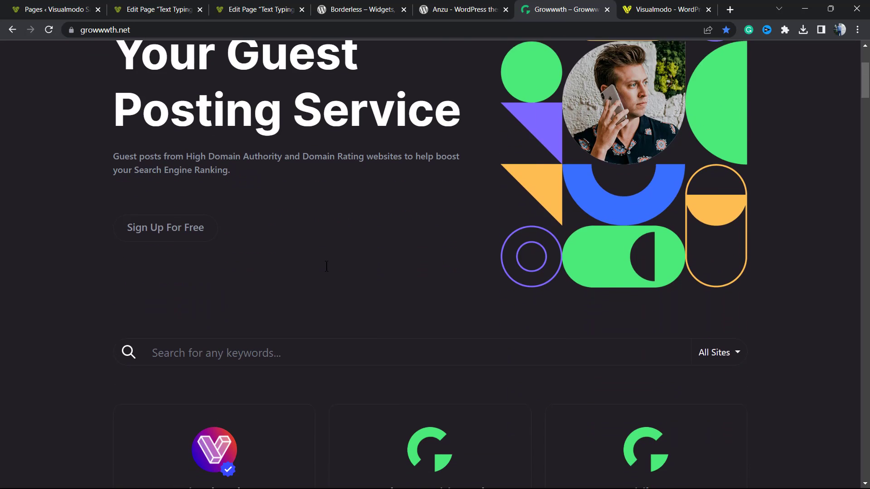
{"action": "scroll", "coordinate": [325, 269], "scroll_direction": "down", "scroll_amount": 5}
{"action": "scroll", "coordinate": [326, 266], "scroll_direction": "down", "scroll_amount": 3}
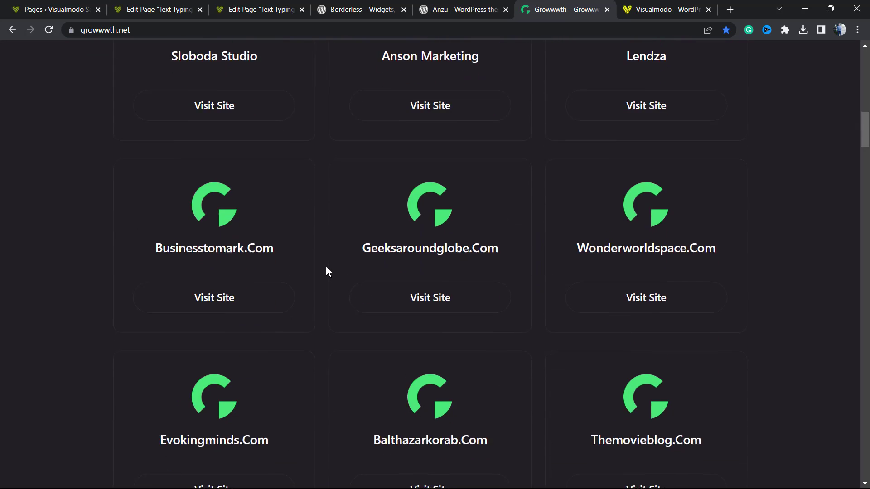
{"action": "scroll", "coordinate": [326, 267], "scroll_direction": "down", "scroll_amount": 3}
{"action": "scroll", "coordinate": [325, 267], "scroll_direction": "up", "scroll_amount": 3}
{"action": "left_click", "coordinate": [109, 30]}
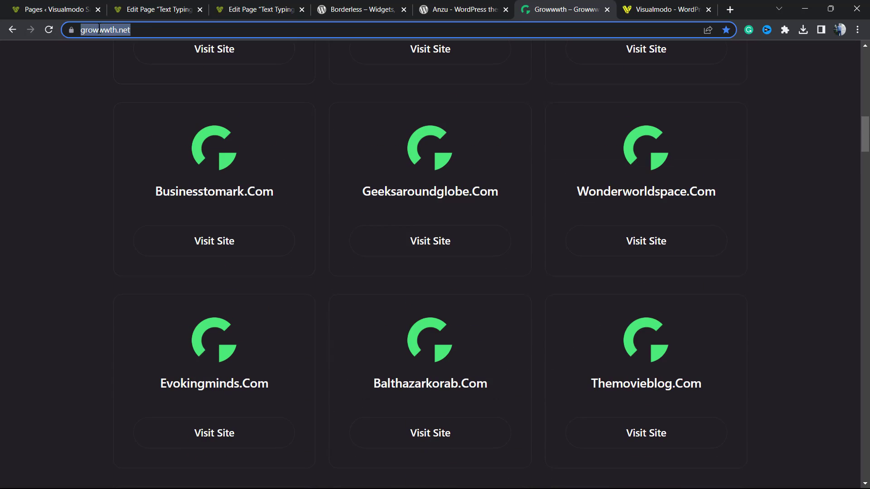
{"action": "double_click", "coordinate": [122, 31]}
{"action": "scroll", "coordinate": [330, 238], "scroll_direction": "up", "scroll_amount": 2}
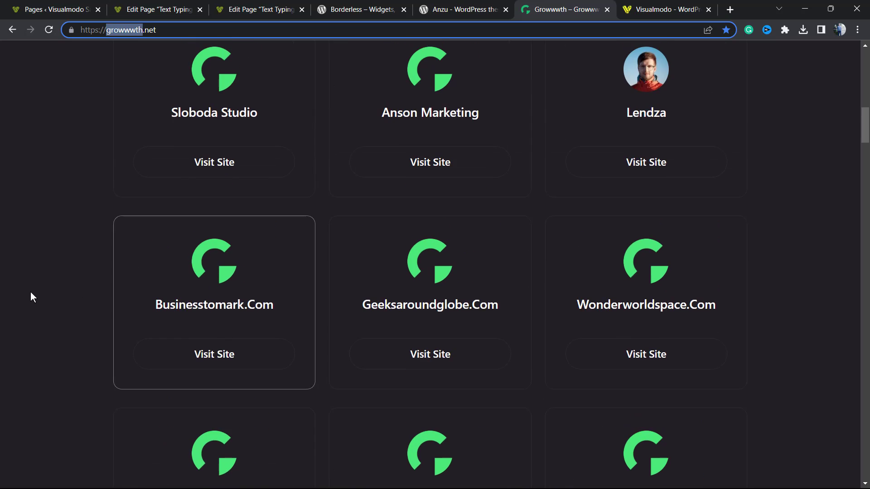
{"action": "left_click", "coordinate": [146, 309]}
{"action": "scroll", "coordinate": [147, 309], "scroll_direction": "down", "scroll_amount": 1}
{"action": "scroll", "coordinate": [153, 306], "scroll_direction": "down", "scroll_amount": 5}
{"action": "scroll", "coordinate": [154, 307], "scroll_direction": "down", "scroll_amount": 3}
{"action": "scroll", "coordinate": [155, 312], "scroll_direction": "down", "scroll_amount": 5}
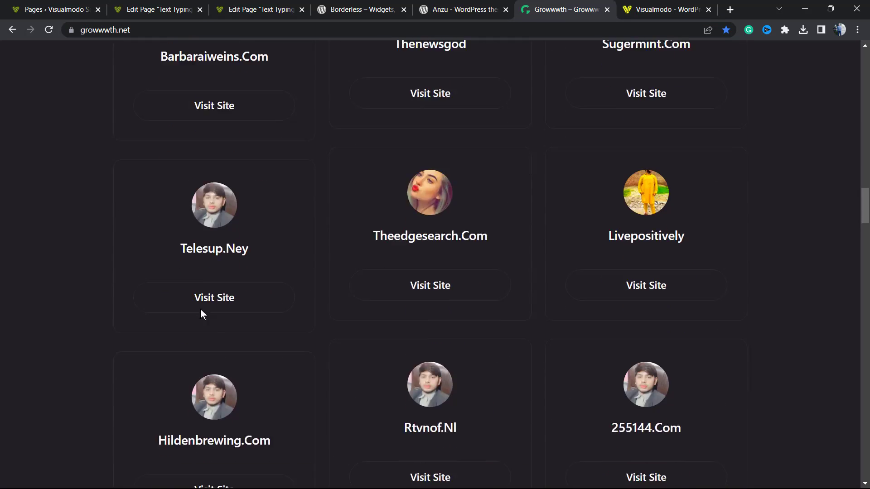
{"action": "scroll", "coordinate": [200, 311], "scroll_direction": "down", "scroll_amount": 4}
{"action": "scroll", "coordinate": [315, 325], "scroll_direction": "down", "scroll_amount": 3}
{"action": "scroll", "coordinate": [319, 324], "scroll_direction": "up", "scroll_amount": 2}
{"action": "scroll", "coordinate": [323, 327], "scroll_direction": "down", "scroll_amount": 4}
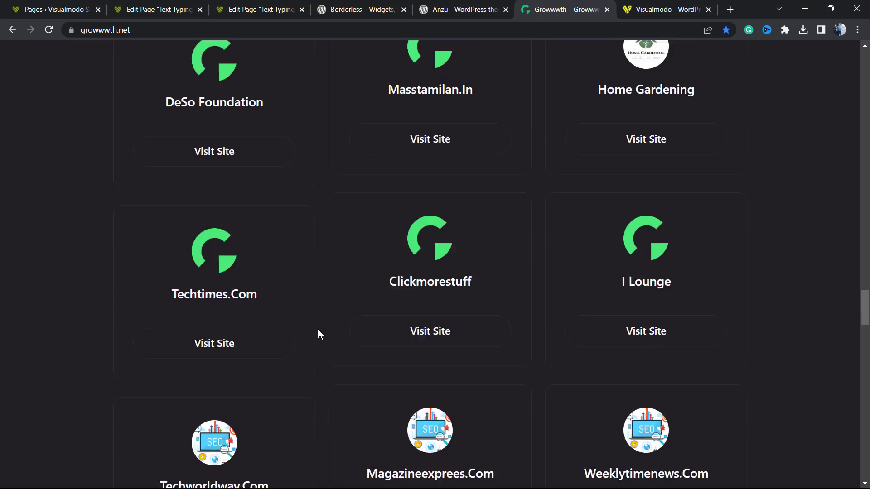
{"action": "scroll", "coordinate": [316, 328], "scroll_direction": "down", "scroll_amount": 5}
{"action": "scroll", "coordinate": [317, 326], "scroll_direction": "up", "scroll_amount": 2}
{"action": "scroll", "coordinate": [312, 327], "scroll_direction": "up", "scroll_amount": 4}
{"action": "scroll", "coordinate": [310, 332], "scroll_direction": "up", "scroll_amount": 5}
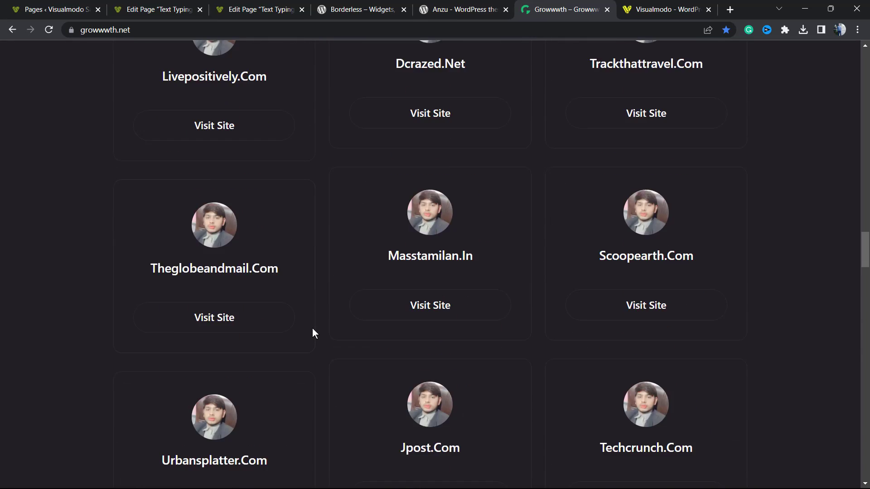
{"action": "scroll", "coordinate": [313, 331], "scroll_direction": "up", "scroll_amount": 5}
{"action": "scroll", "coordinate": [313, 330], "scroll_direction": "up", "scroll_amount": 5}
{"action": "scroll", "coordinate": [312, 330], "scroll_direction": "up", "scroll_amount": 3}
{"action": "scroll", "coordinate": [310, 331], "scroll_direction": "up", "scroll_amount": 5}
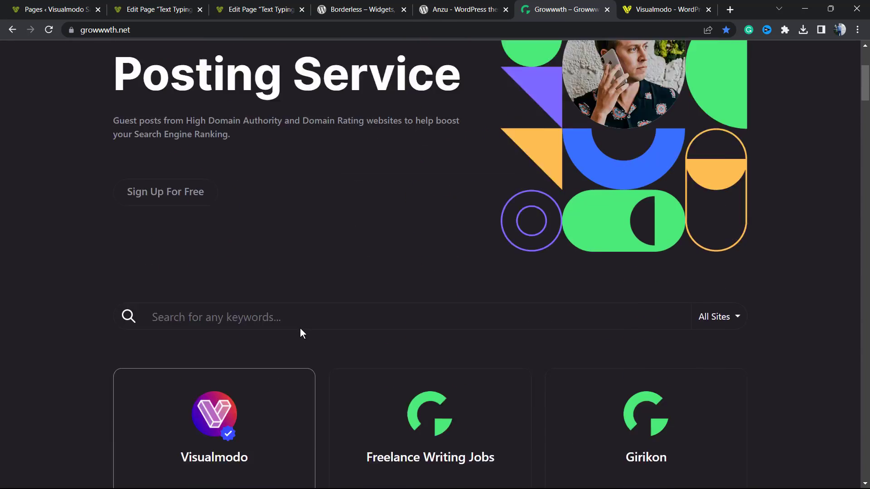
{"action": "scroll", "coordinate": [302, 333], "scroll_direction": "up", "scroll_amount": 3}
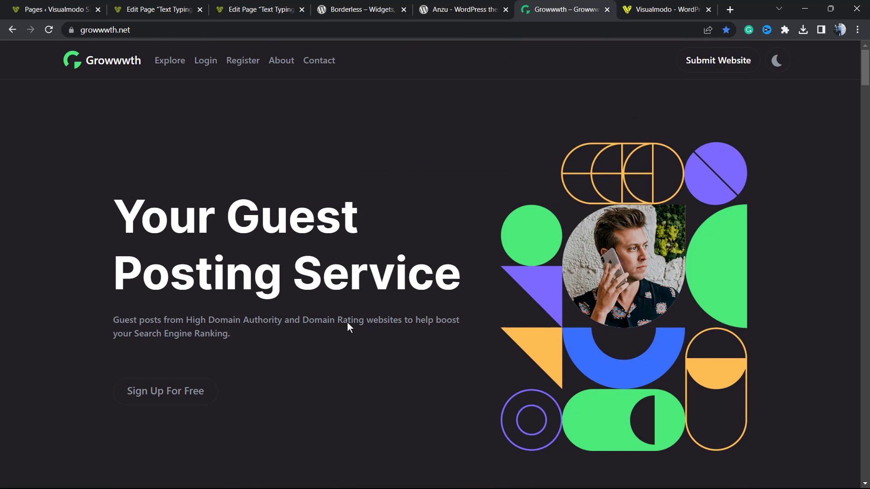
Step: Switch to the Visualmodo website and open its Templates Library
{"action": "left_click", "coordinate": [629, 8]}
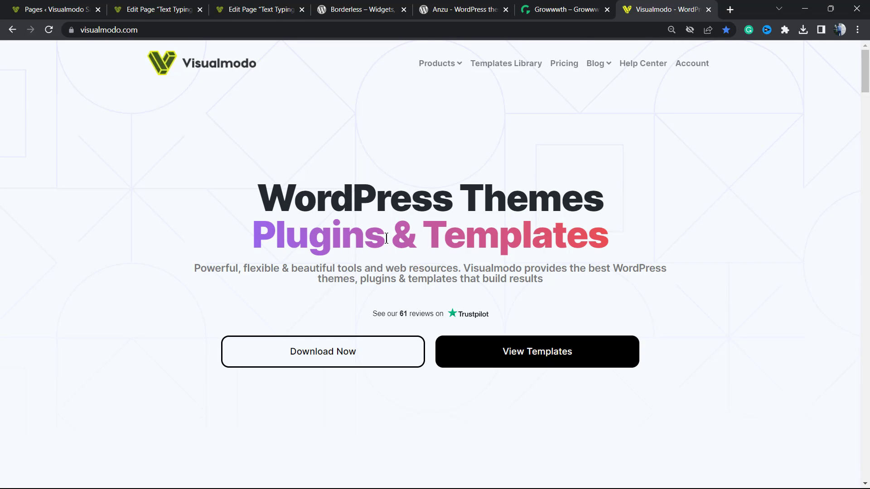
{"action": "left_click", "coordinate": [505, 65]}
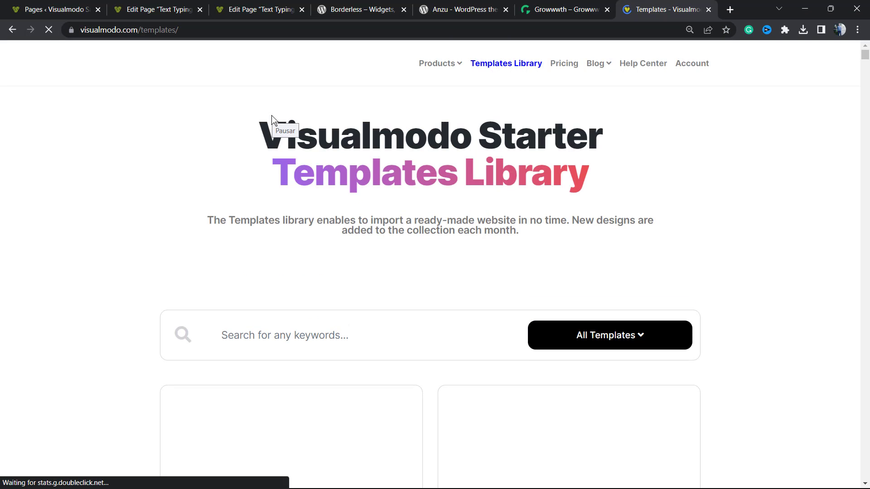
{"action": "scroll", "coordinate": [410, 247], "scroll_direction": "down", "scroll_amount": 2}
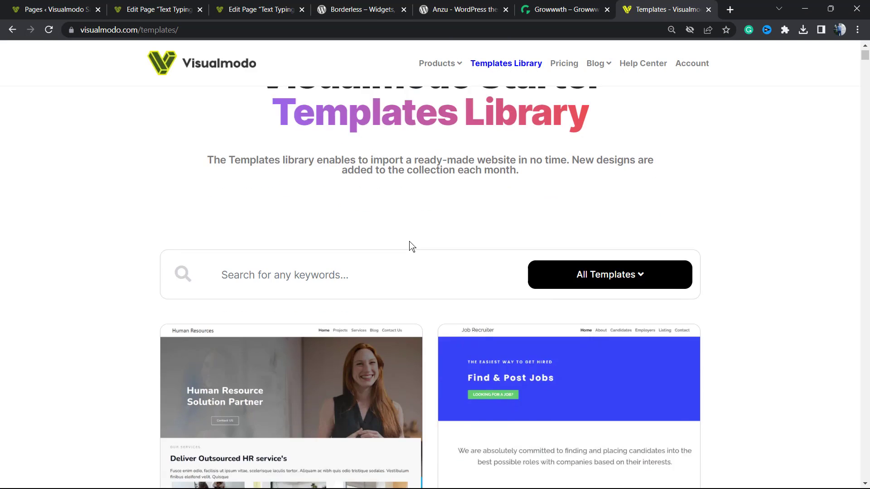
{"action": "scroll", "coordinate": [399, 233], "scroll_direction": "down", "scroll_amount": 2}
{"action": "scroll", "coordinate": [394, 234], "scroll_direction": "down", "scroll_amount": 1}
{"action": "scroll", "coordinate": [394, 234], "scroll_direction": "down", "scroll_amount": 3}
{"action": "scroll", "coordinate": [392, 233], "scroll_direction": "down", "scroll_amount": 4}
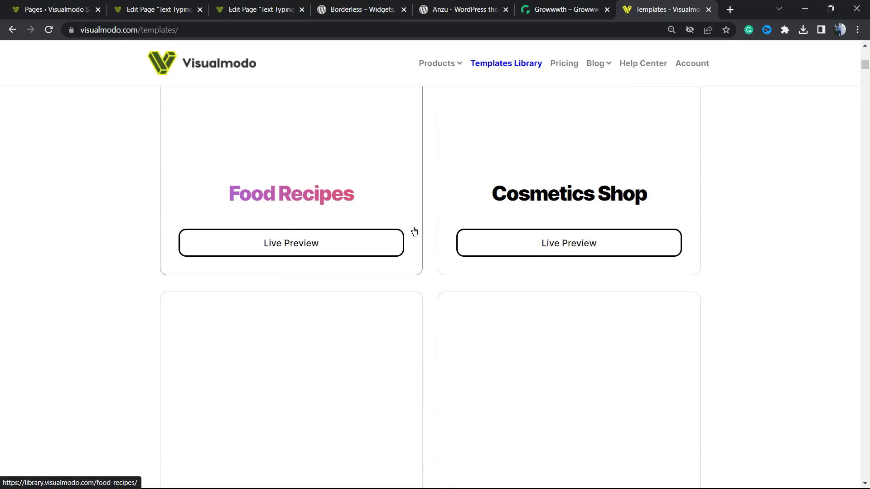
{"action": "scroll", "coordinate": [412, 237], "scroll_direction": "down", "scroll_amount": 2}
{"action": "scroll", "coordinate": [423, 237], "scroll_direction": "up", "scroll_amount": 4}
{"action": "scroll", "coordinate": [408, 224], "scroll_direction": "up", "scroll_amount": 3}
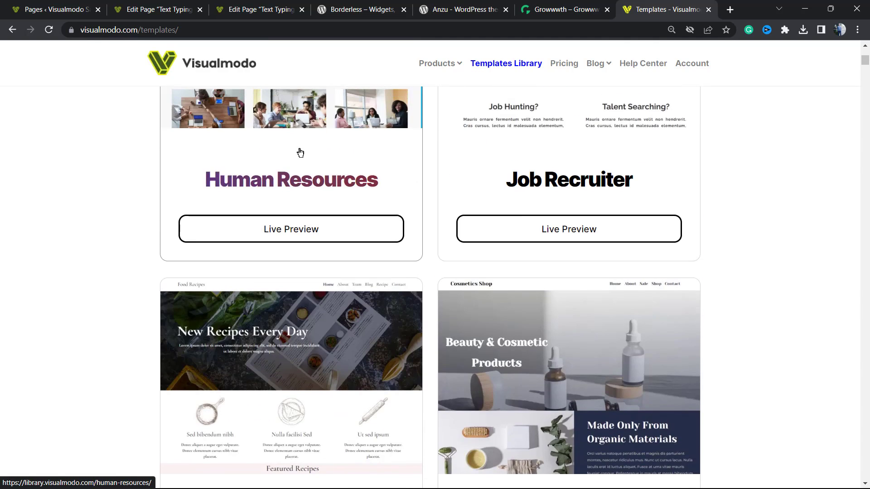
{"action": "scroll", "coordinate": [455, 282], "scroll_direction": "down", "scroll_amount": 5}
{"action": "scroll", "coordinate": [445, 289], "scroll_direction": "down", "scroll_amount": 5}
{"action": "scroll", "coordinate": [443, 290], "scroll_direction": "down", "scroll_amount": 5}
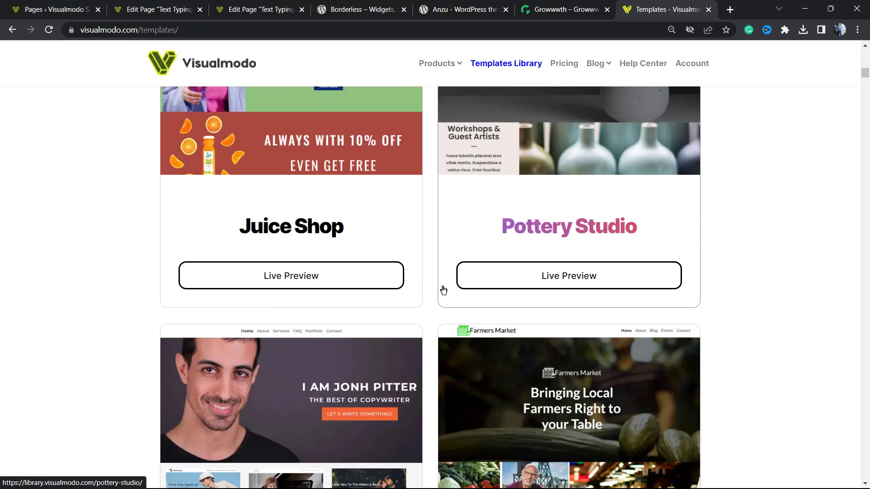
{"action": "scroll", "coordinate": [441, 292], "scroll_direction": "down", "scroll_amount": 5}
{"action": "scroll", "coordinate": [440, 293], "scroll_direction": "down", "scroll_amount": 3}
{"action": "scroll", "coordinate": [440, 291], "scroll_direction": "down", "scroll_amount": 4}
{"action": "scroll", "coordinate": [438, 293], "scroll_direction": "down", "scroll_amount": 5}
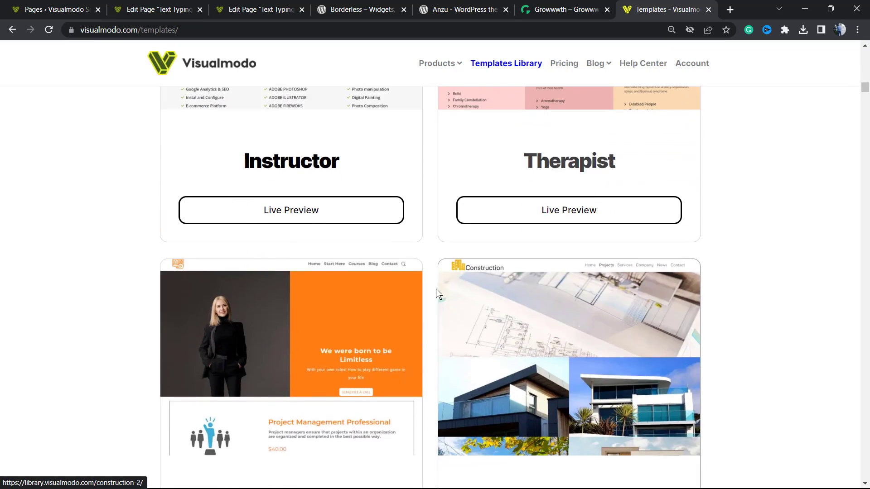
{"action": "scroll", "coordinate": [437, 294], "scroll_direction": "down", "scroll_amount": 5}
{"action": "scroll", "coordinate": [435, 294], "scroll_direction": "down", "scroll_amount": 1}
{"action": "scroll", "coordinate": [434, 294], "scroll_direction": "down", "scroll_amount": 4}
{"action": "scroll", "coordinate": [433, 294], "scroll_direction": "down", "scroll_amount": 5}
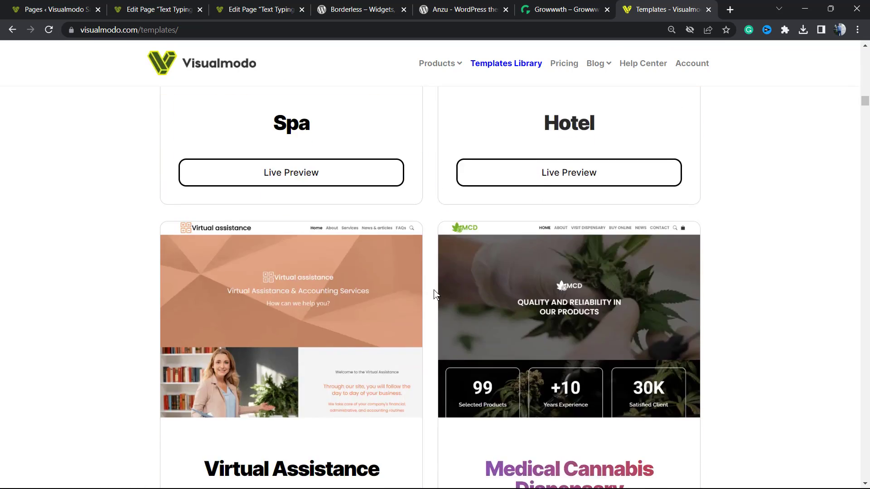
{"action": "scroll", "coordinate": [431, 295], "scroll_direction": "down", "scroll_amount": 6}
{"action": "scroll", "coordinate": [430, 296], "scroll_direction": "down", "scroll_amount": 3}
{"action": "scroll", "coordinate": [430, 296], "scroll_direction": "down", "scroll_amount": 3}
{"action": "scroll", "coordinate": [429, 296], "scroll_direction": "down", "scroll_amount": 4}
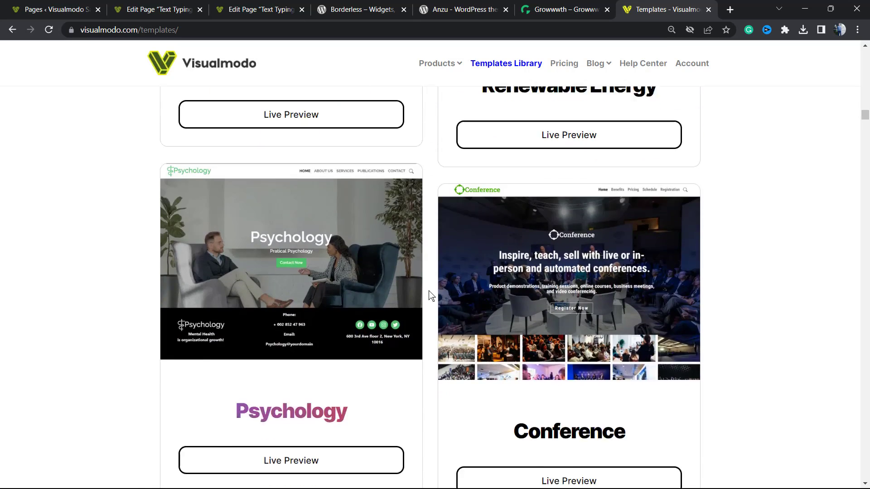
{"action": "scroll", "coordinate": [428, 296], "scroll_direction": "down", "scroll_amount": 2}
{"action": "scroll", "coordinate": [429, 296], "scroll_direction": "down", "scroll_amount": 5}
{"action": "scroll", "coordinate": [429, 297], "scroll_direction": "down", "scroll_amount": 3}
{"action": "scroll", "coordinate": [429, 296], "scroll_direction": "down", "scroll_amount": 3}
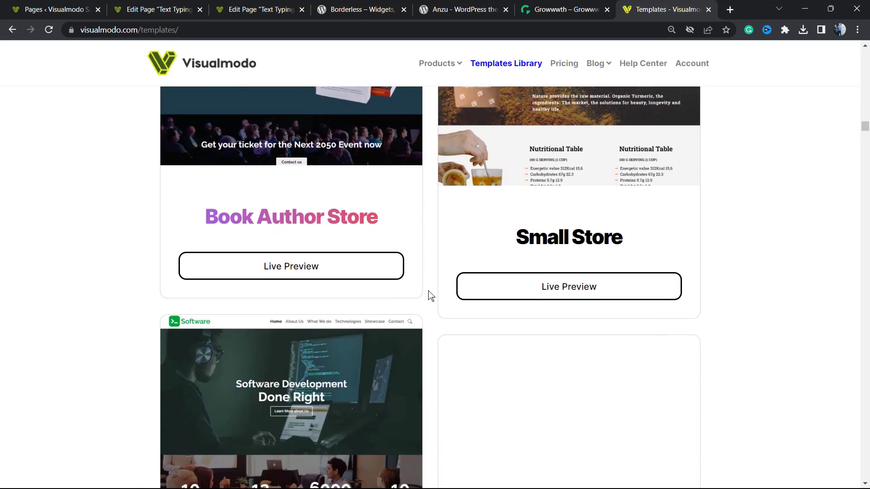
{"action": "scroll", "coordinate": [429, 294], "scroll_direction": "down", "scroll_amount": 4}
{"action": "scroll", "coordinate": [429, 295], "scroll_direction": "down", "scroll_amount": 3}
{"action": "scroll", "coordinate": [424, 283], "scroll_direction": "down", "scroll_amount": 4}
{"action": "scroll", "coordinate": [311, 169], "scroll_direction": "down", "scroll_amount": 5}
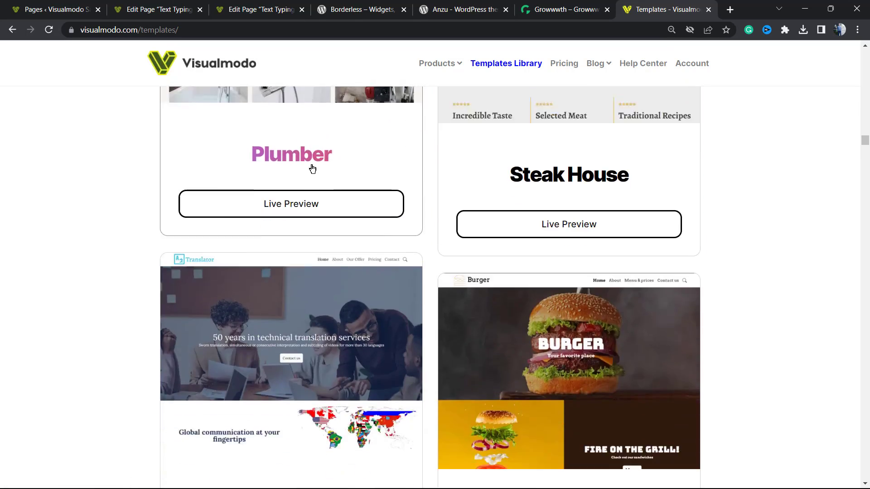